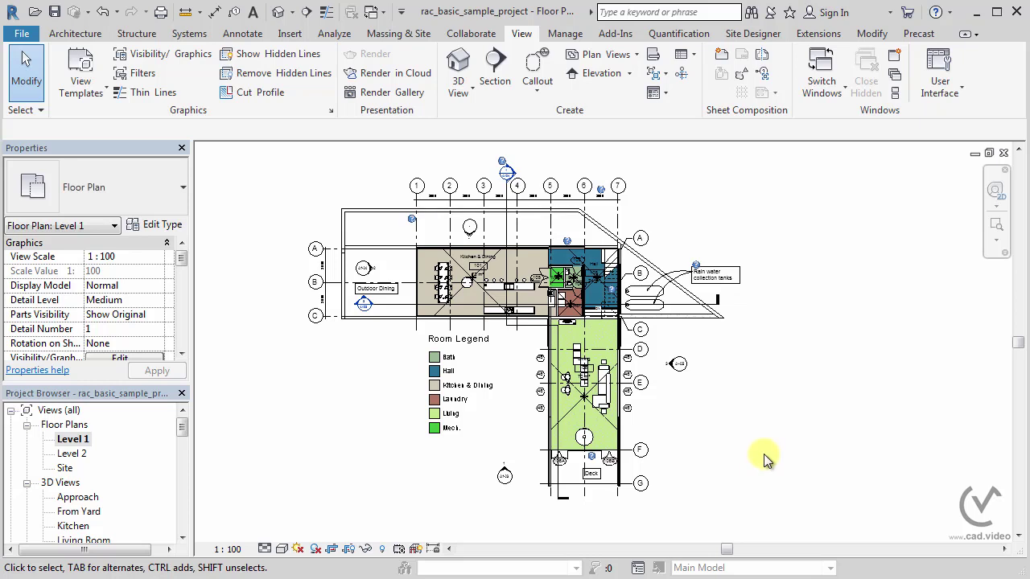
- Recentre the Level 1 floor plan and show its crop region boundary
middle_drag(758, 420, 798, 413)
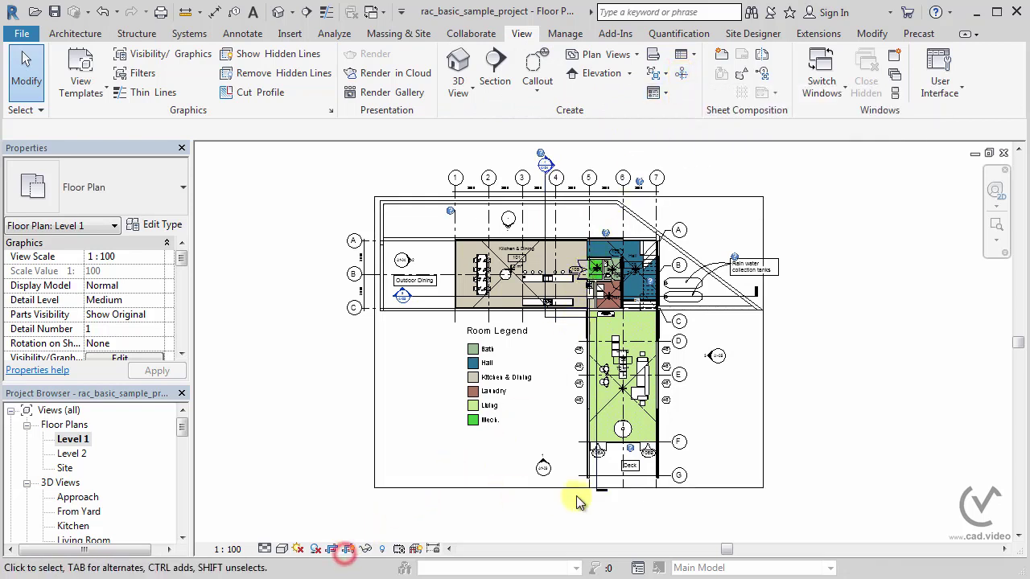
- Drag the Level 1 crop region's bottom edge further down, then hide the crop boundary
click(539, 487)
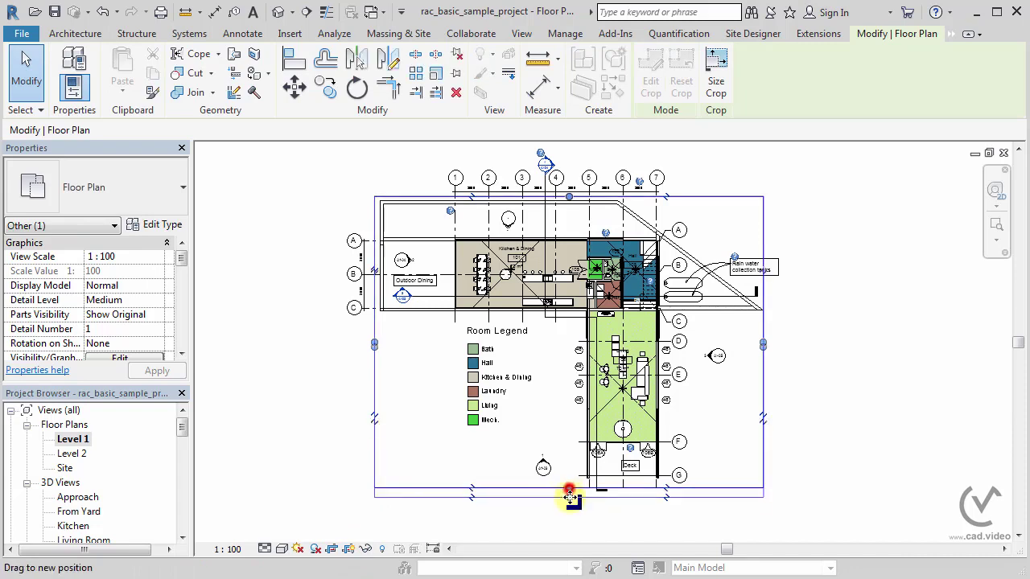
drag(569, 488, 569, 513)
click(483, 459)
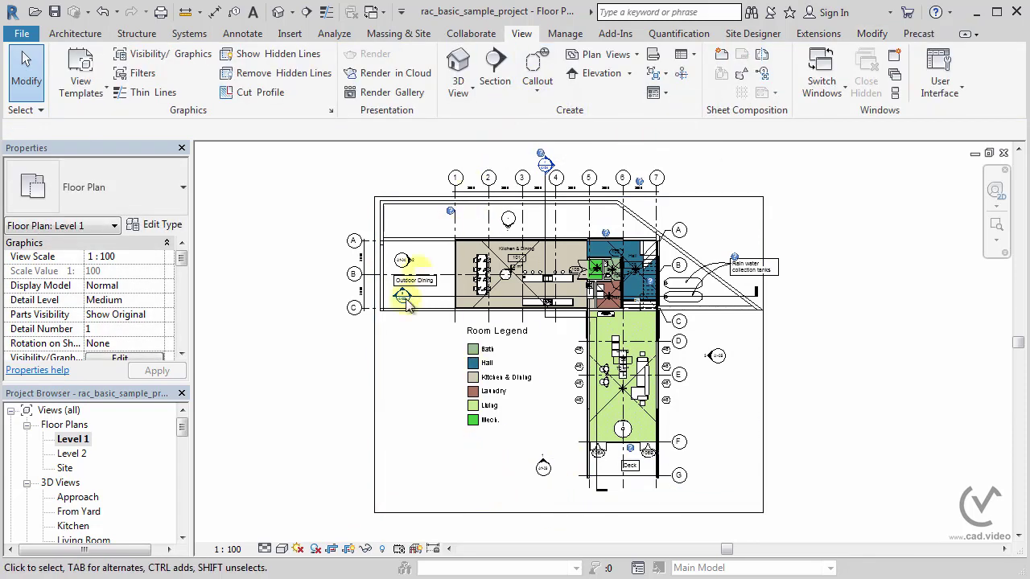
click(349, 548)
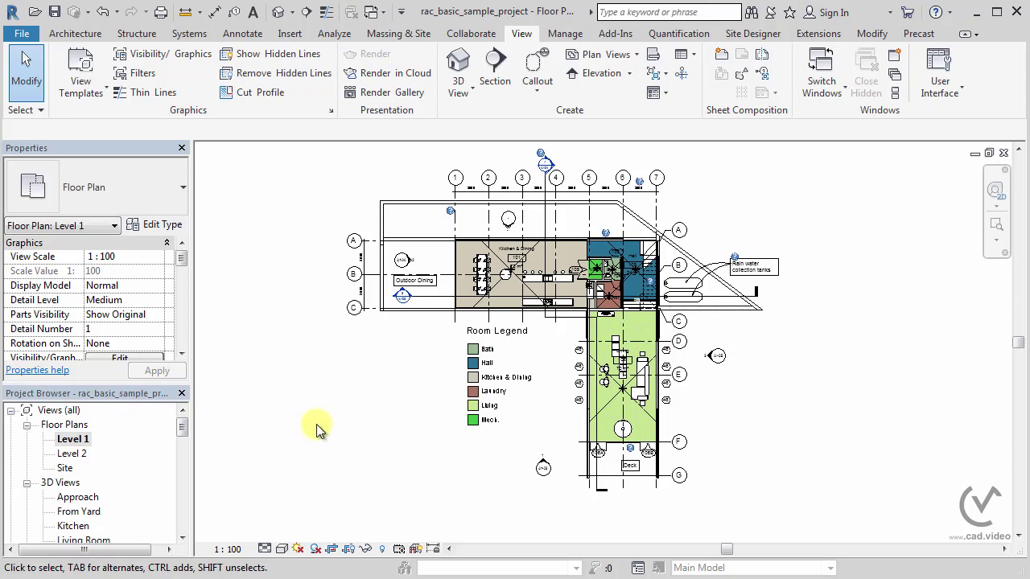
- Duplicate the Level 1 view as dependent views
right_click(87, 440)
mouse_move(140, 567)
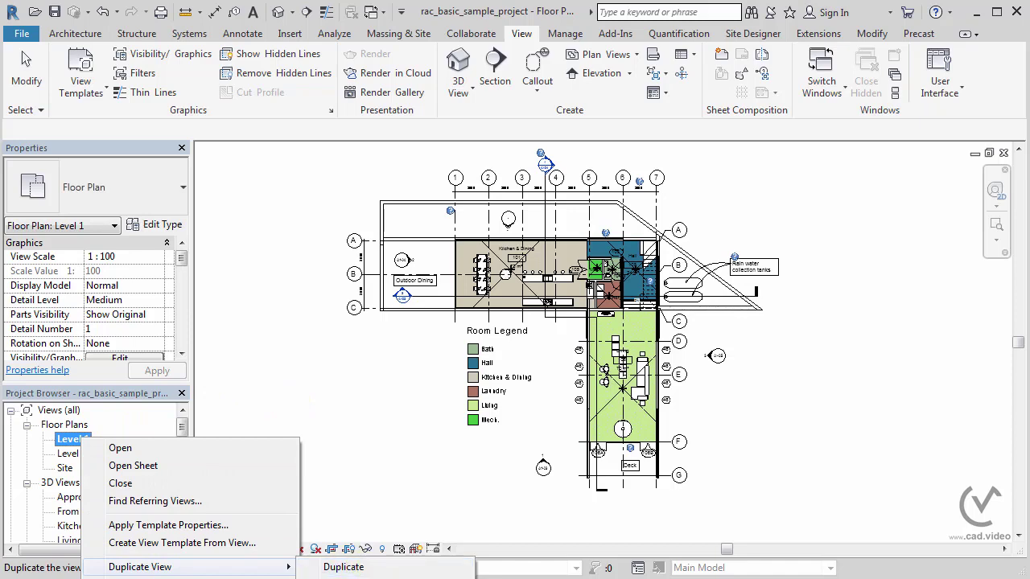
click(346, 566)
right_click(79, 440)
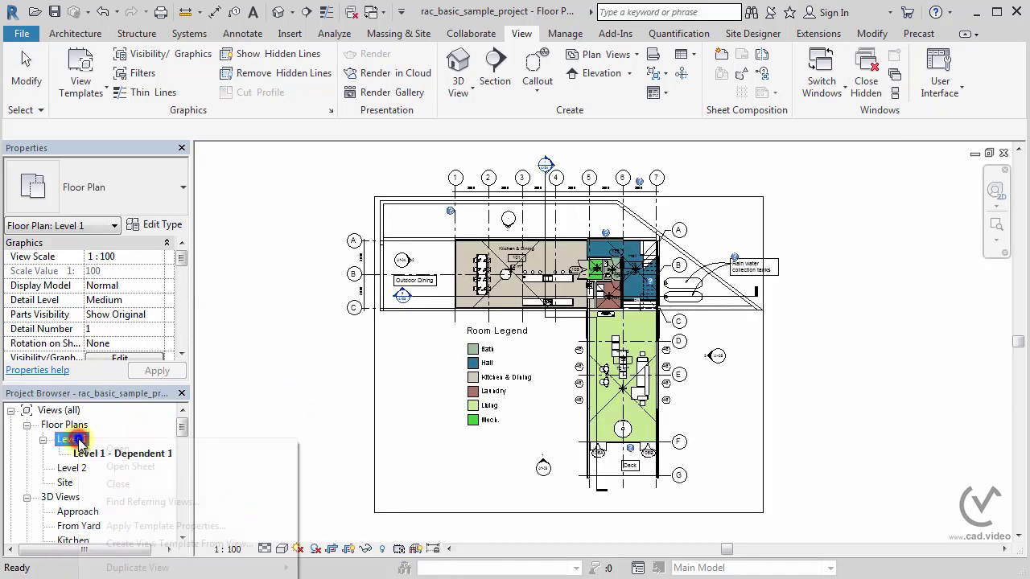
key(Escape)
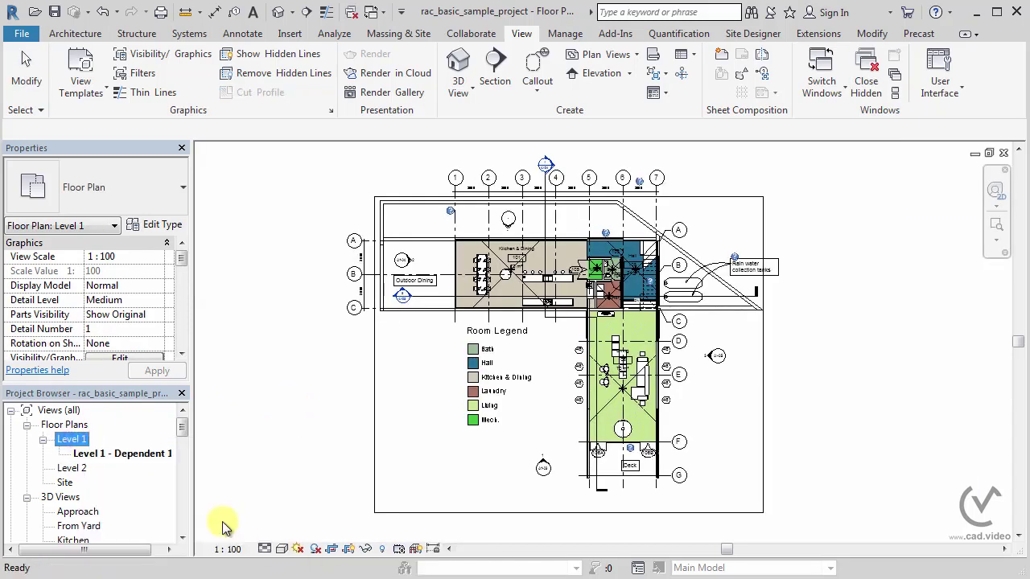
- Rename the dependent views to Level 1 - Box1 and Level 1 - Box2
click(139, 456)
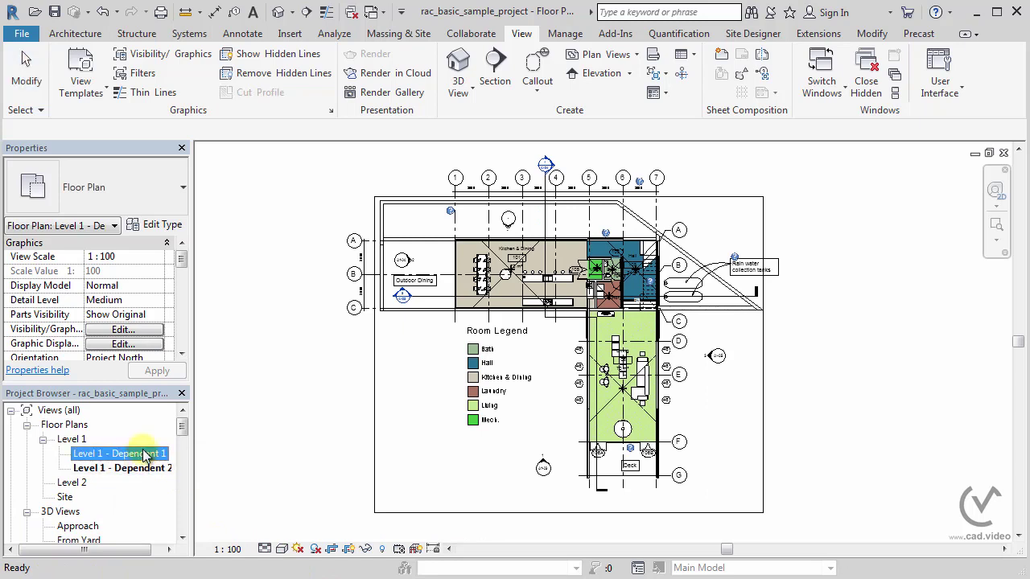
key(F2)
drag(113, 454, 170, 455)
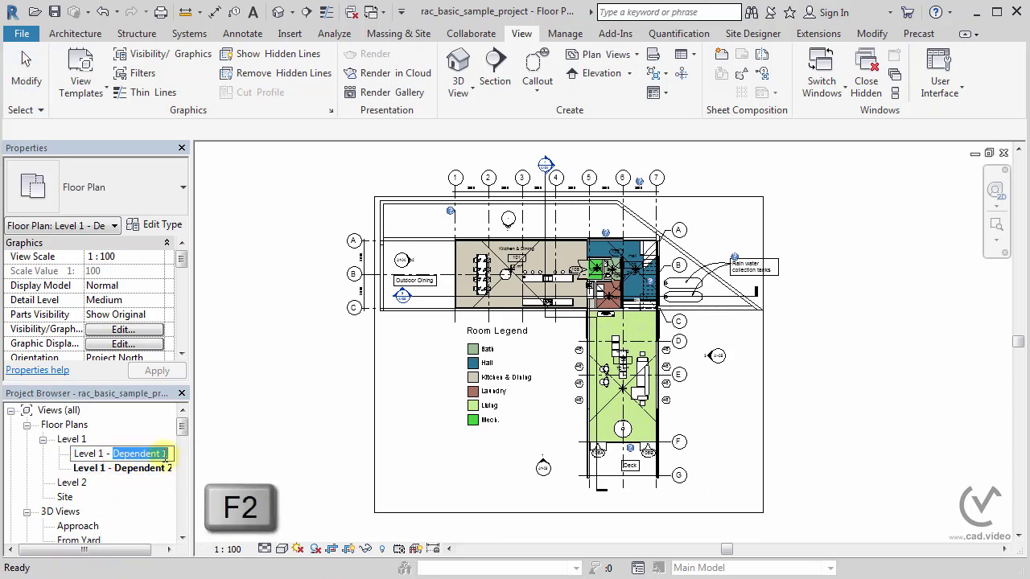
text(ox1)
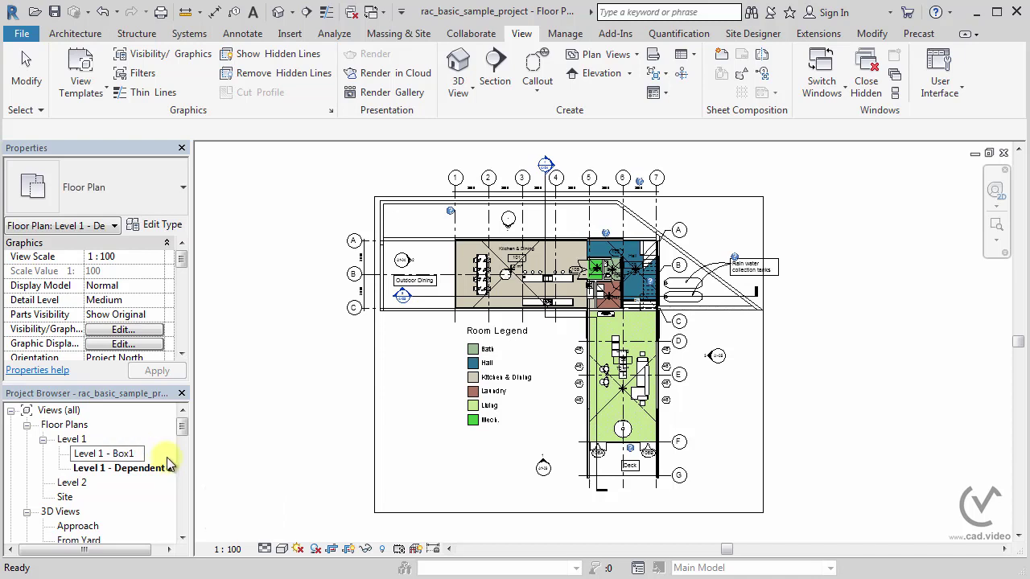
click(157, 469)
click(118, 465)
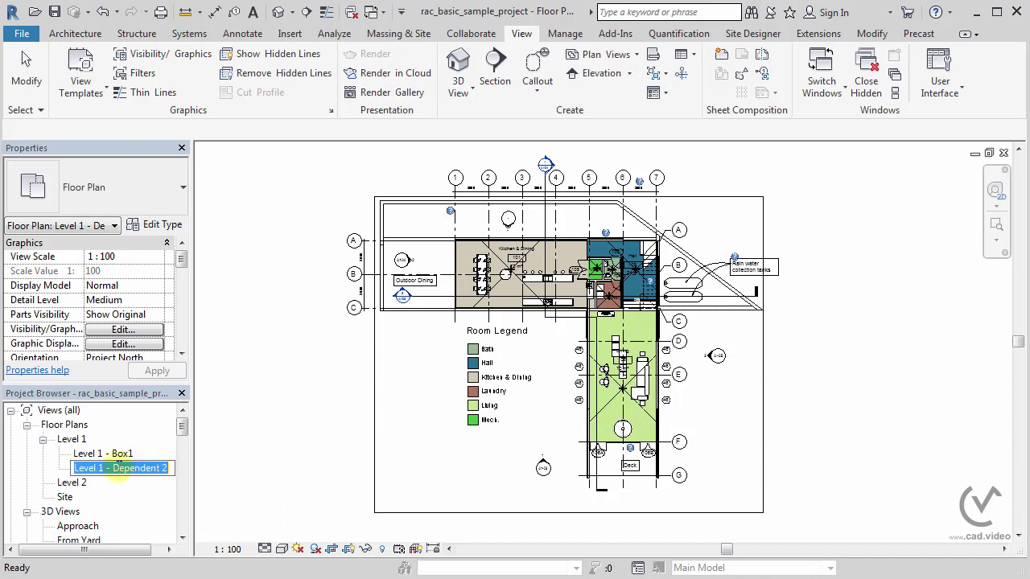
drag(111, 468, 164, 468)
text(Box)
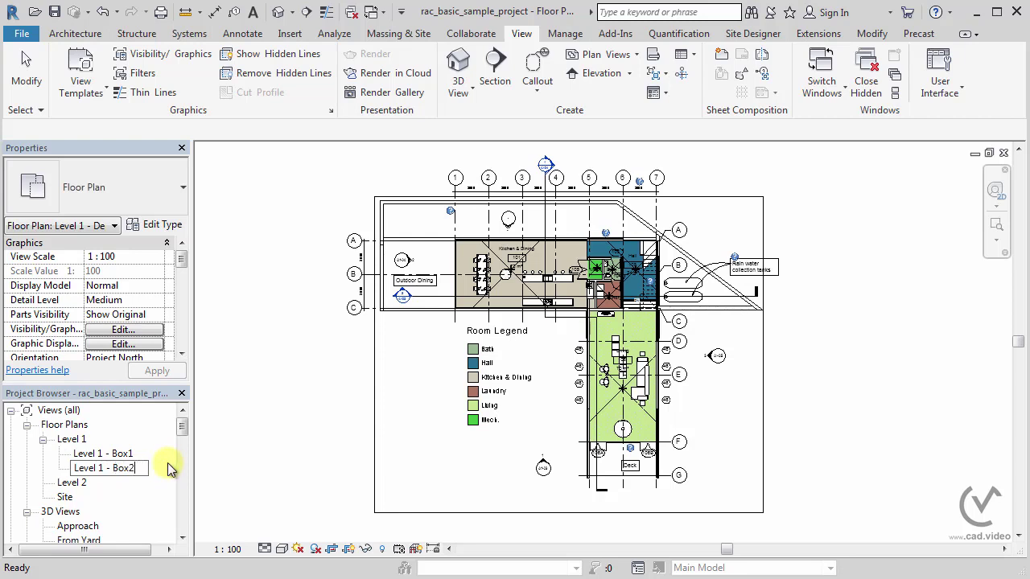
click(256, 458)
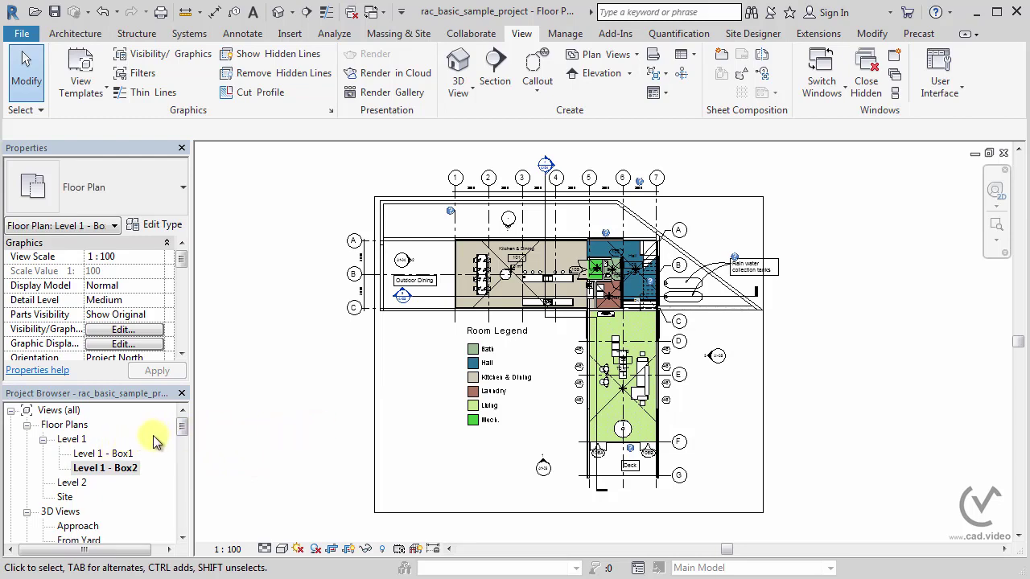
- Open the Level 1 floor plan alone, closing hidden view windows, and zoom in
double_click(83, 440)
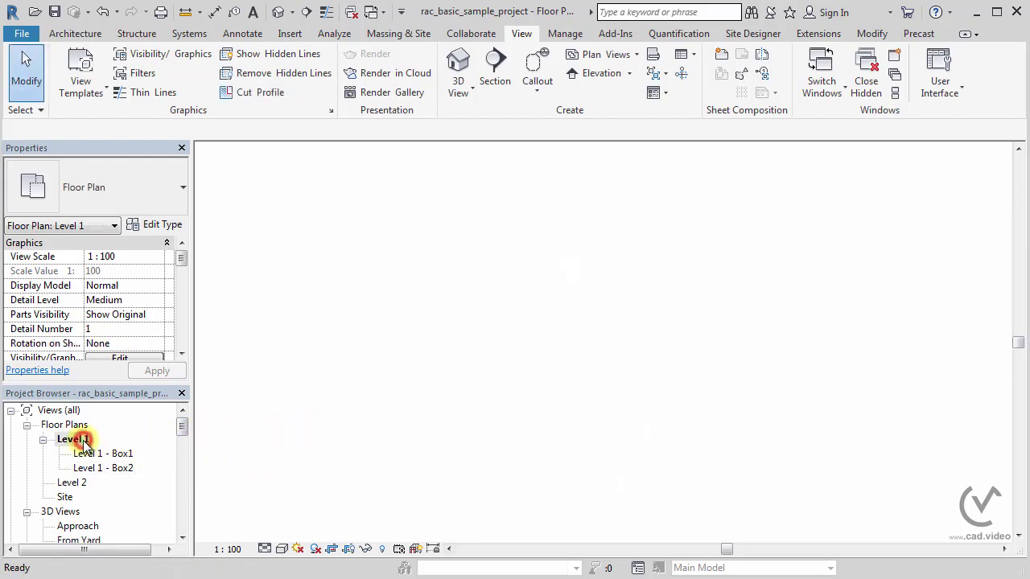
click(351, 16)
scroll(418, 217, up, 1)
scroll(415, 237, up, 1)
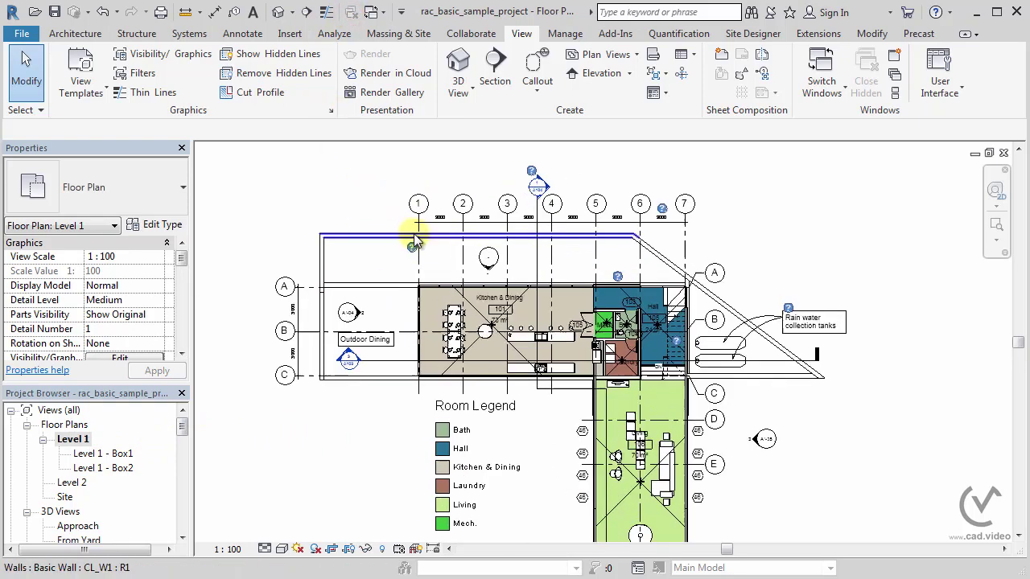
scroll(414, 237, up, 1)
- Raise the Level 1 crop region's top edge above the grid heads
click(680, 73)
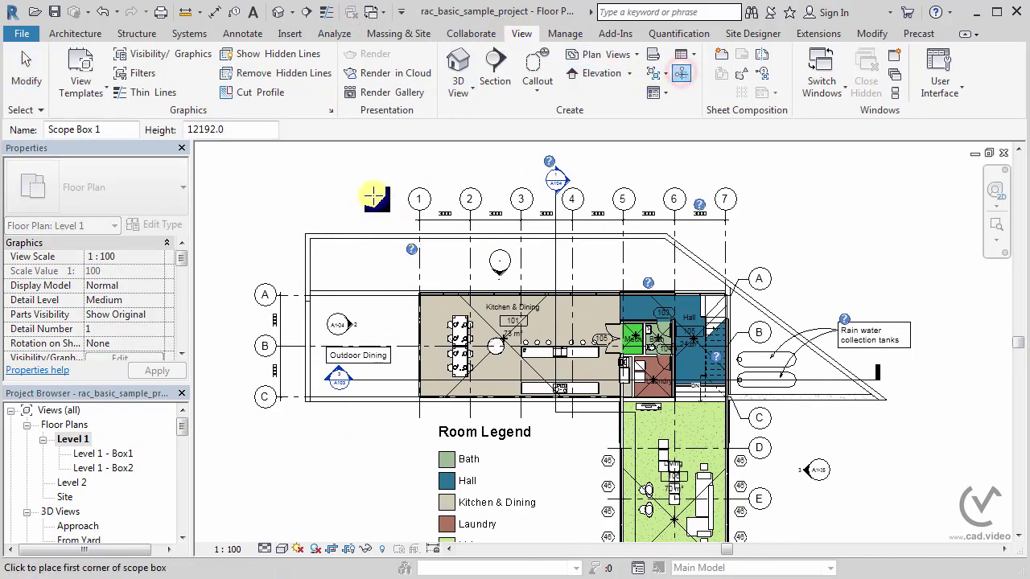
click(375, 190)
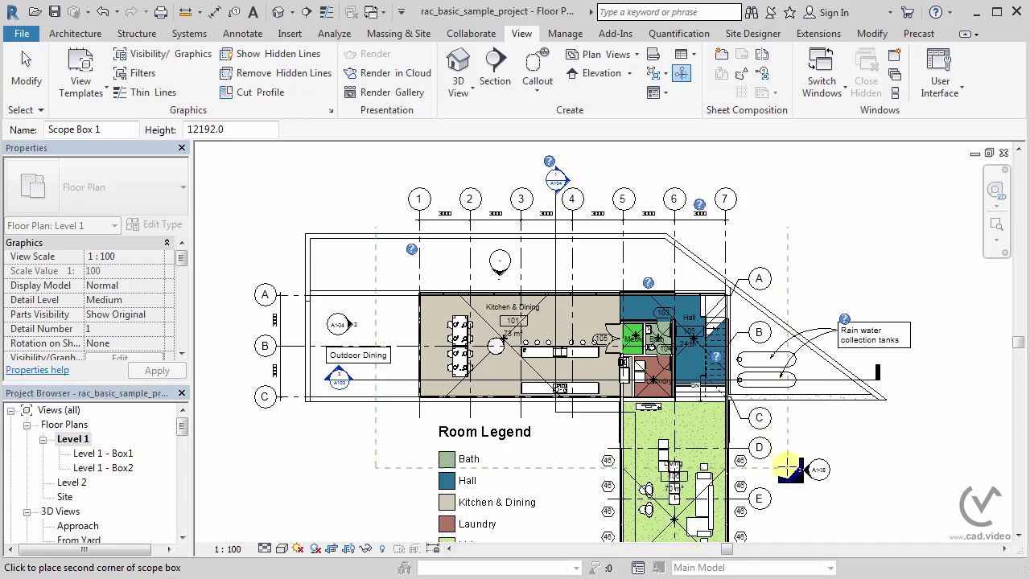
click(787, 468)
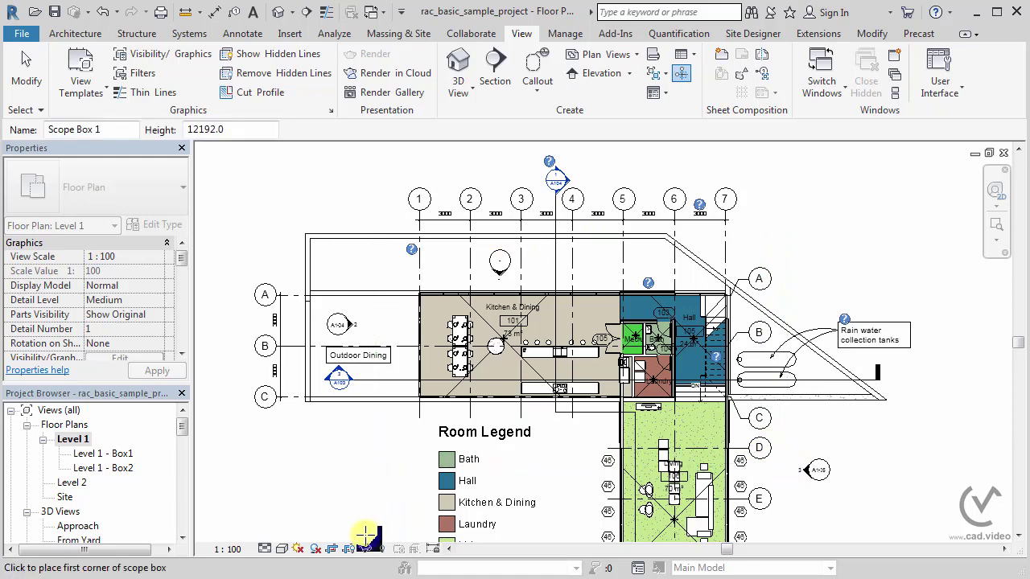
key(Escape)
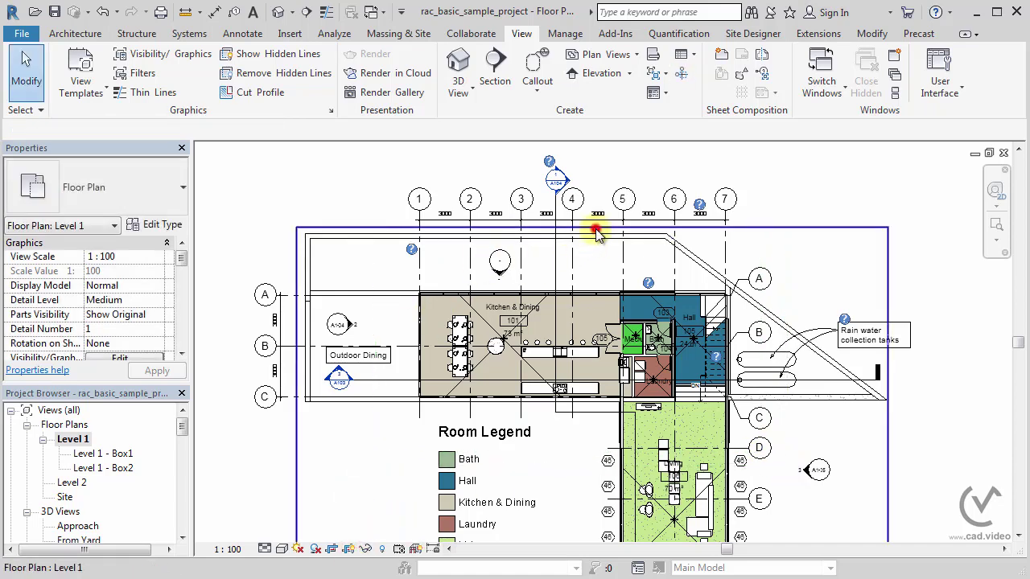
click(593, 229)
drag(593, 229, 593, 155)
key(Escape)
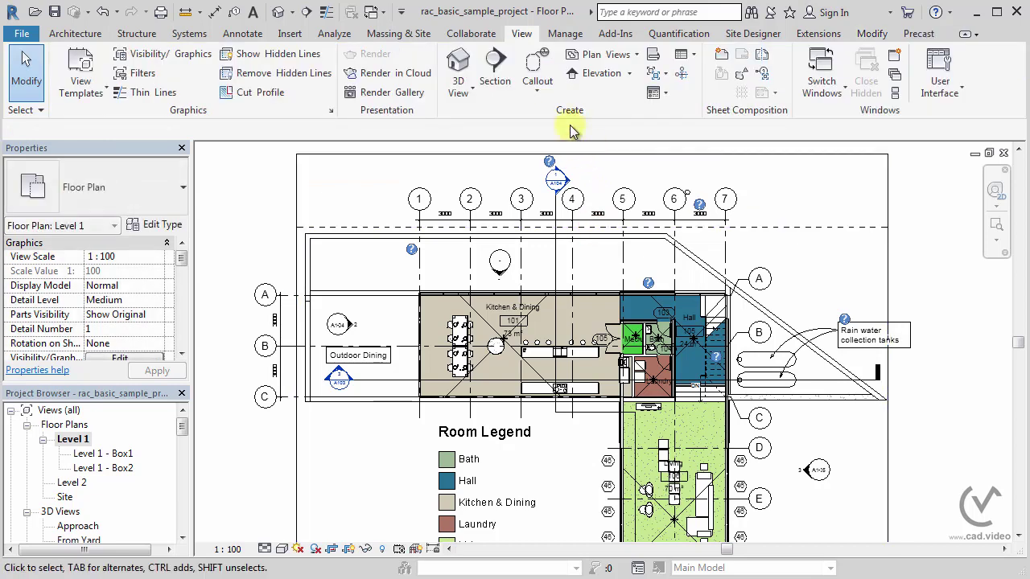
- Draw Scope Box 1 from left of grid 1 down past grid D, then select it
click(681, 75)
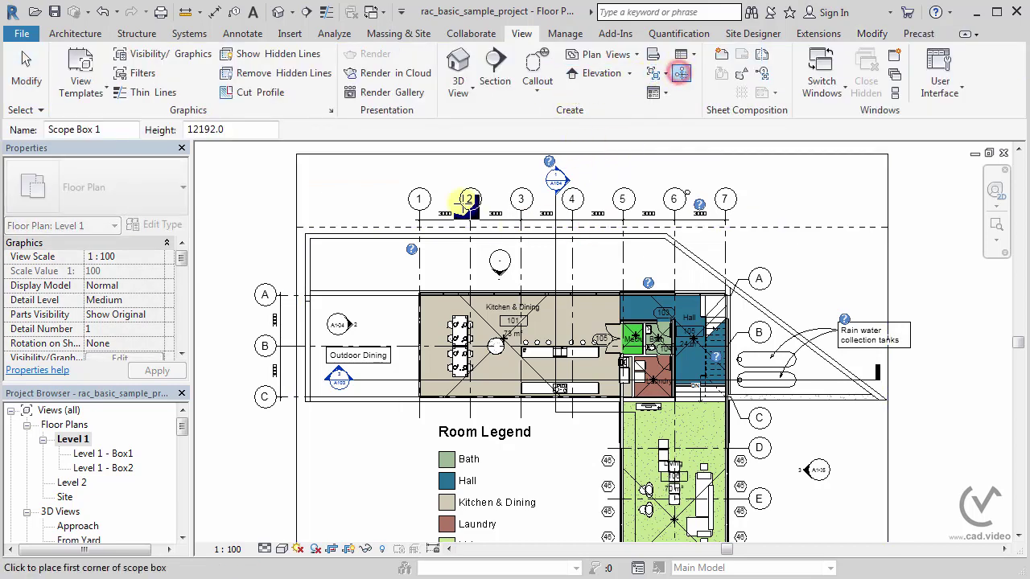
click(372, 174)
click(785, 470)
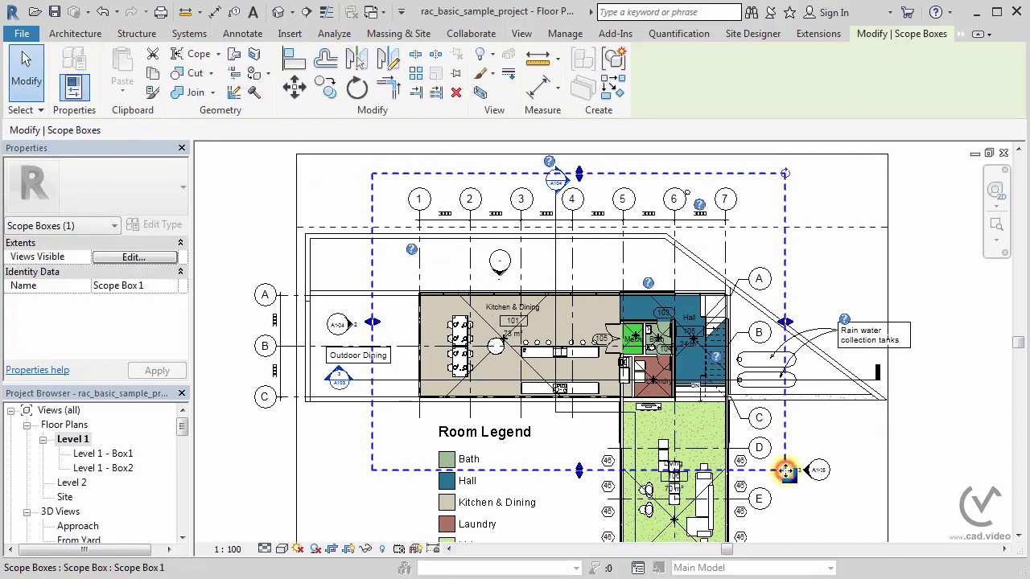
key(Escape)
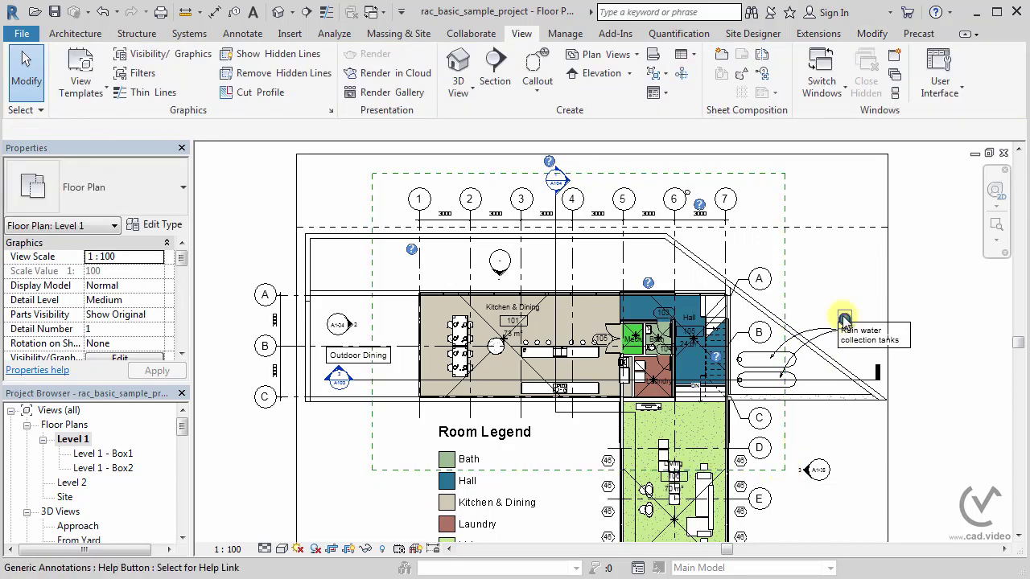
click(680, 75)
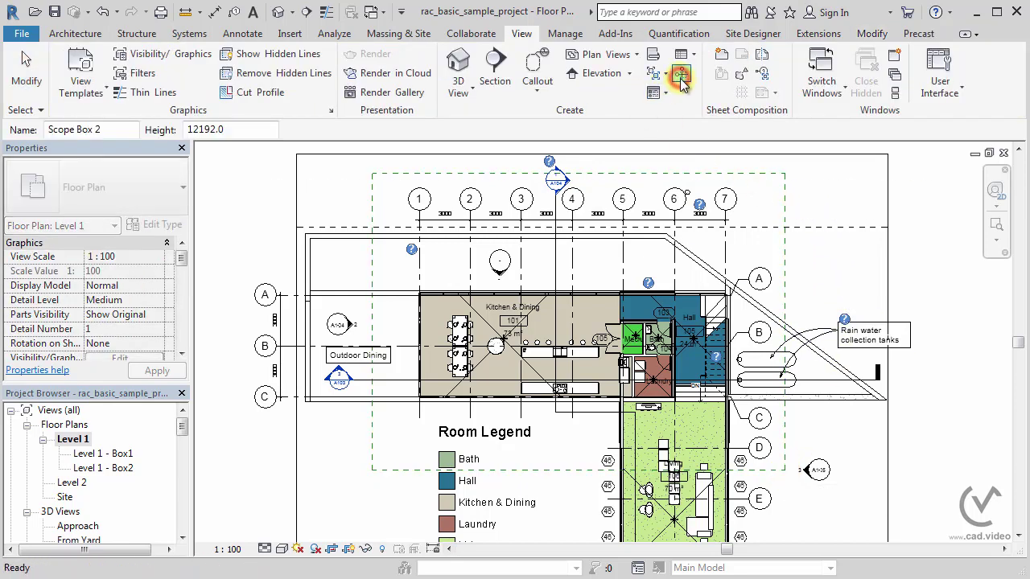
key(Escape)
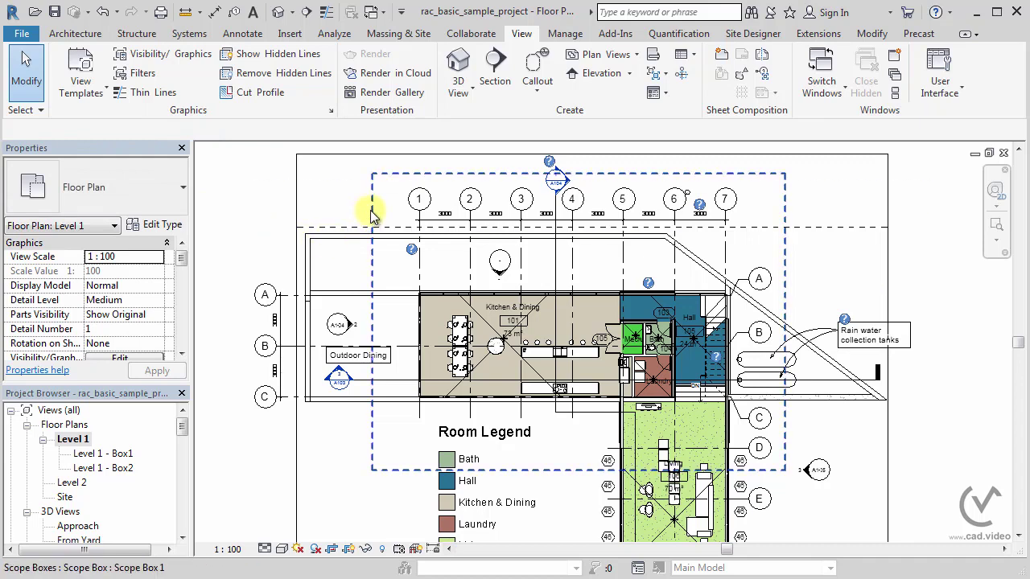
click(371, 209)
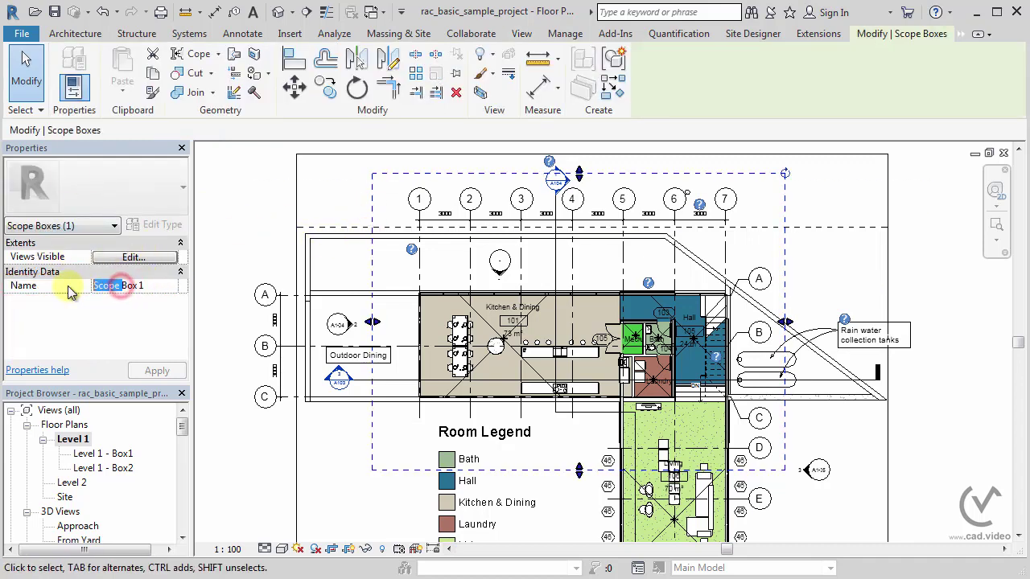
- Rename the first scope box to Box 1
key(BackSpace)
click(157, 370)
scroll(237, 389, down, 2)
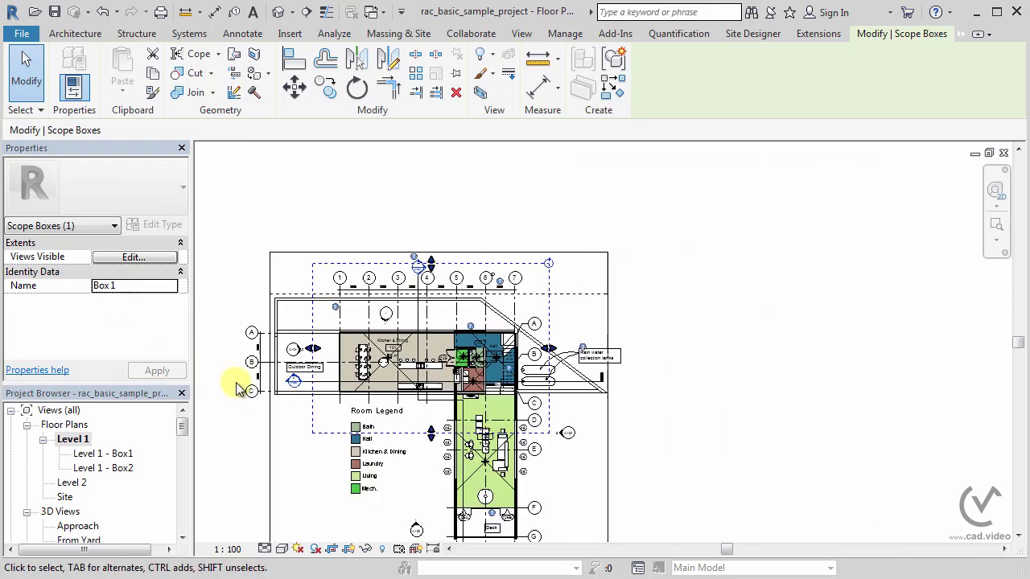
scroll(239, 389, down, 1)
middle_drag(249, 391, 361, 316)
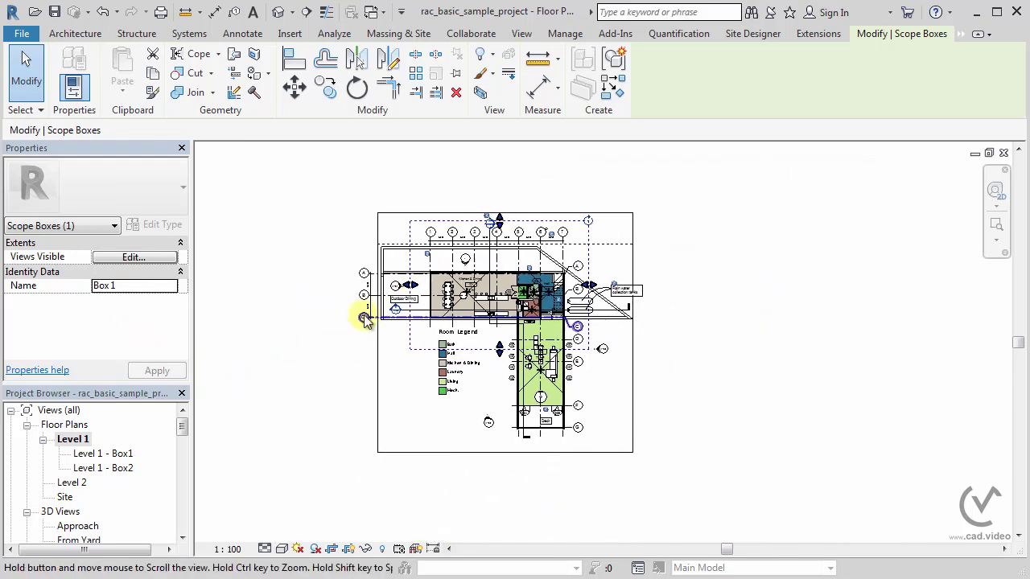
click(352, 551)
scroll(579, 412, up, 3)
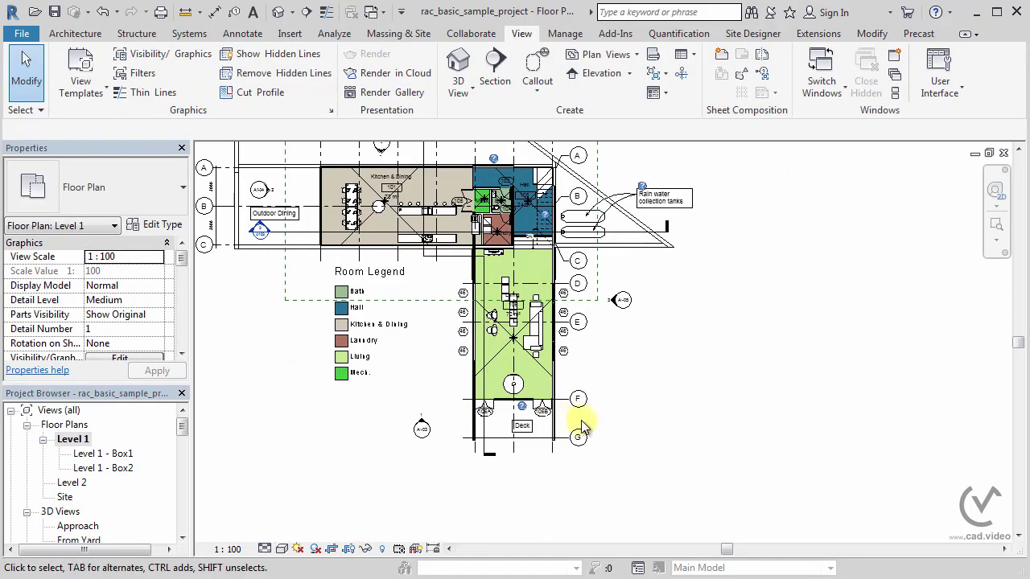
- Draw a second scope box around the lower wing and name it Box 2
click(681, 73)
click(445, 272)
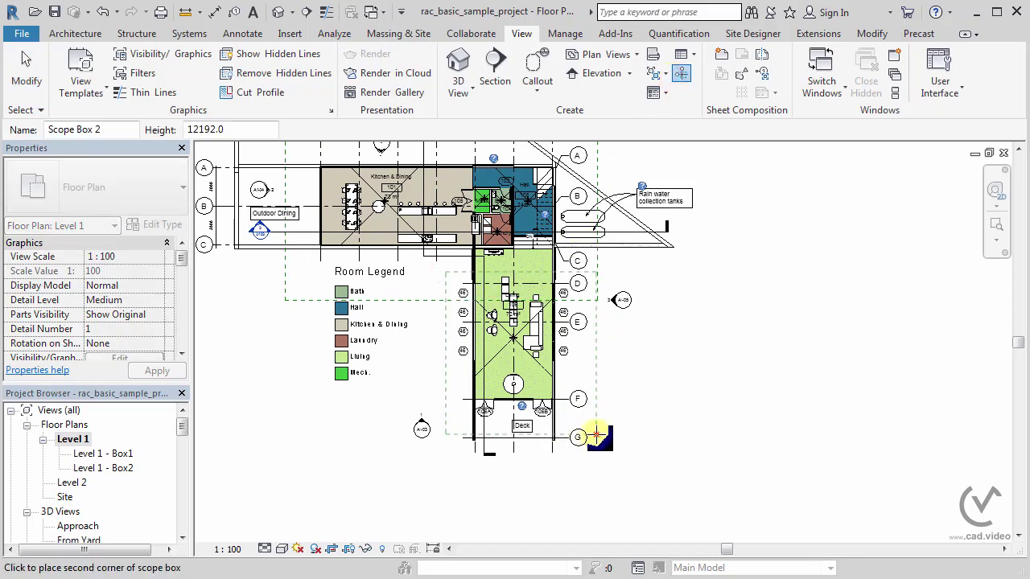
click(596, 436)
click(128, 285)
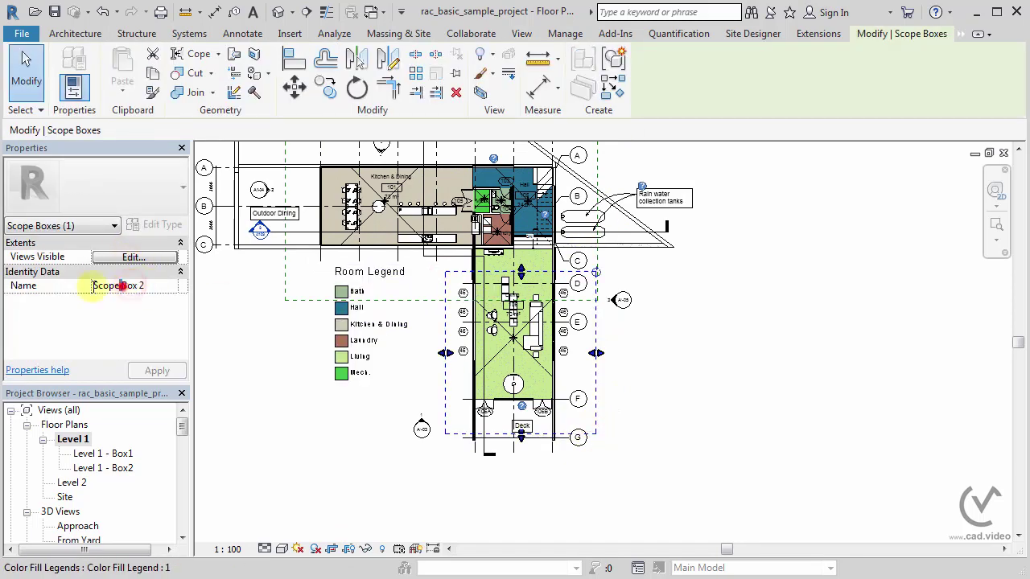
key(Delete)
click(159, 372)
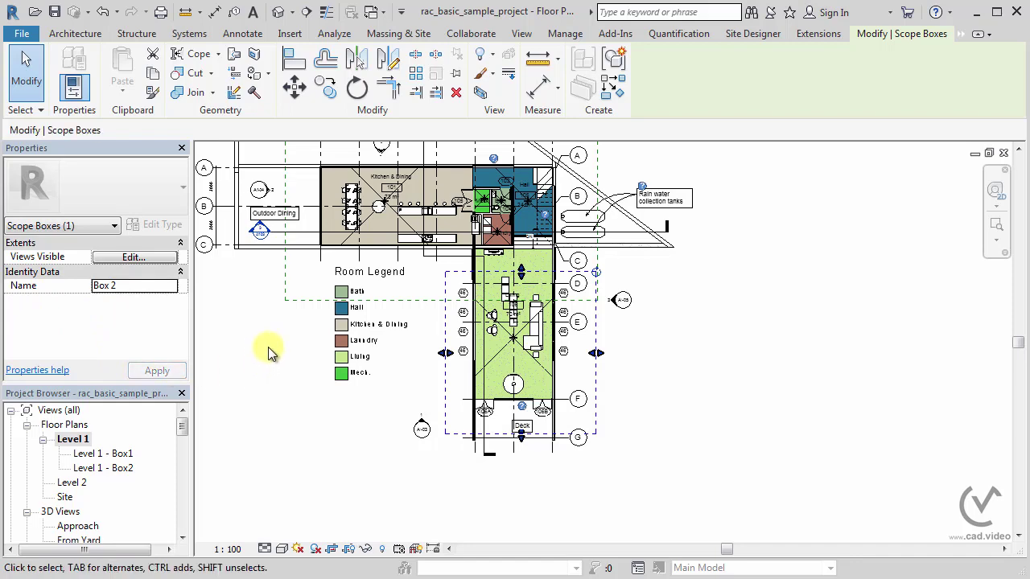
scroll(269, 352, down, 2)
middle_drag(276, 350, 350, 373)
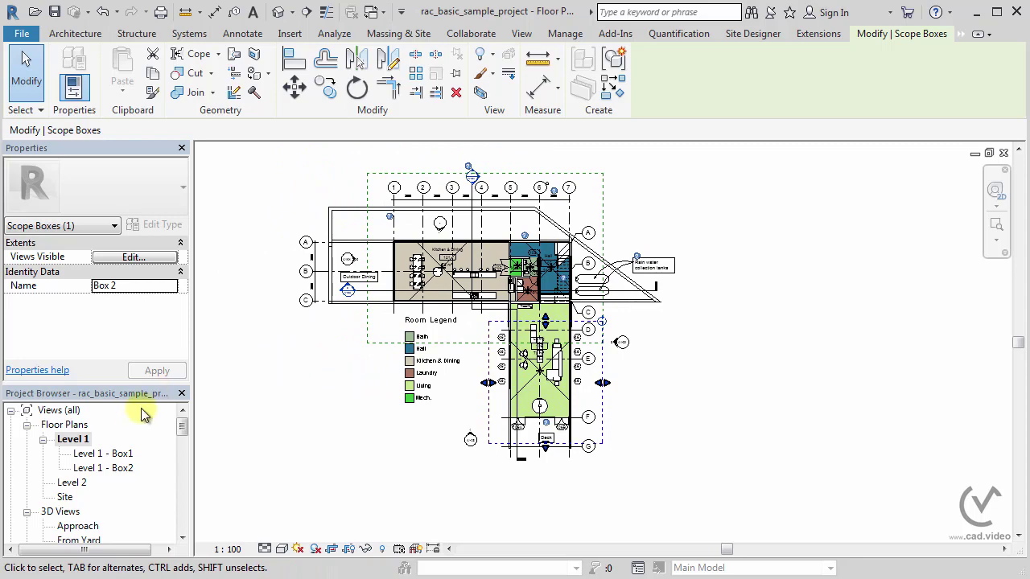
- Open Level 1 - Box1 and Box2, tile the windows (WT) and zoom all to fit (ZA)
double_click(117, 453)
double_click(112, 468)
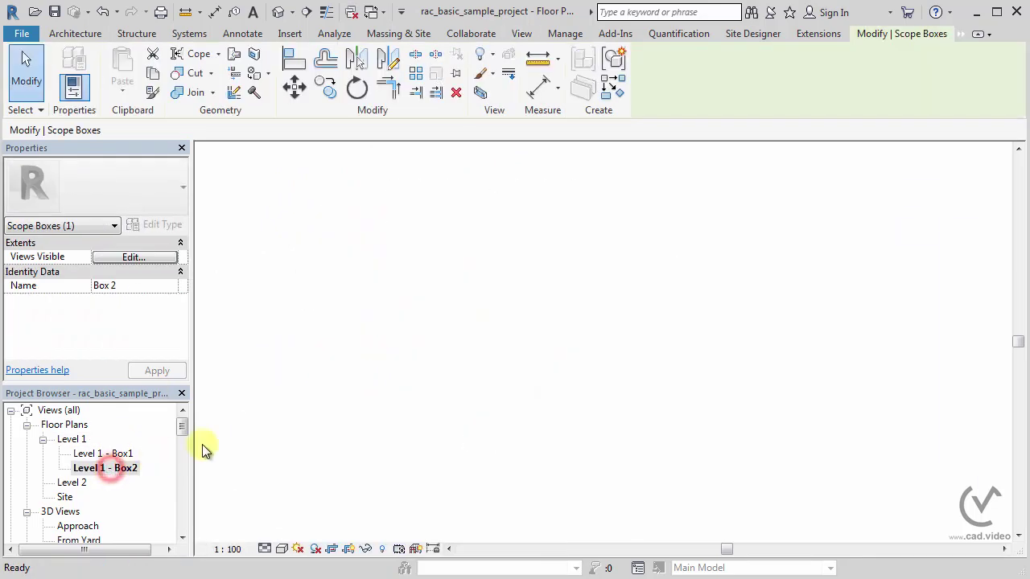
key(w)
key(t)
key(z)
key(a)
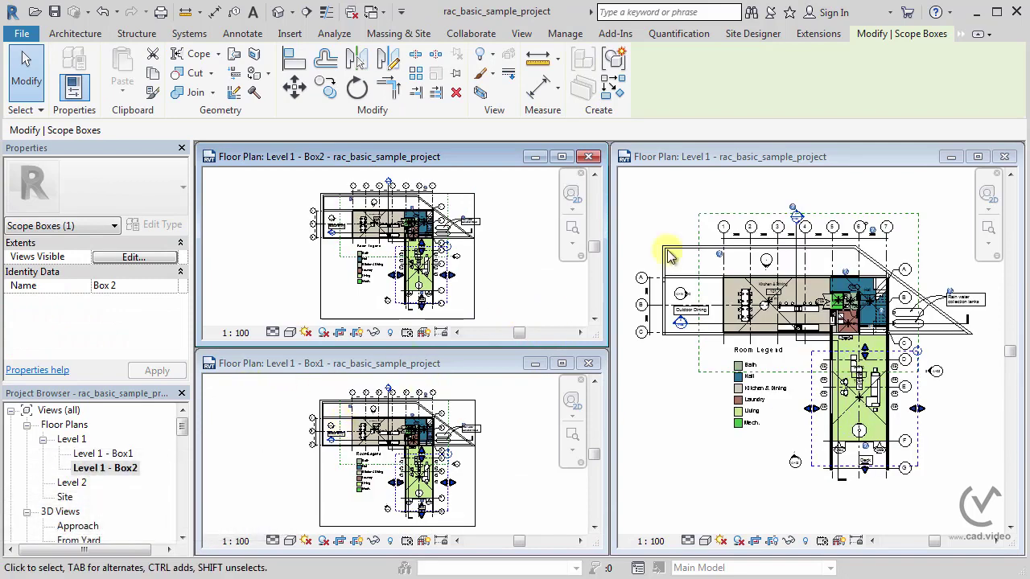
click(768, 157)
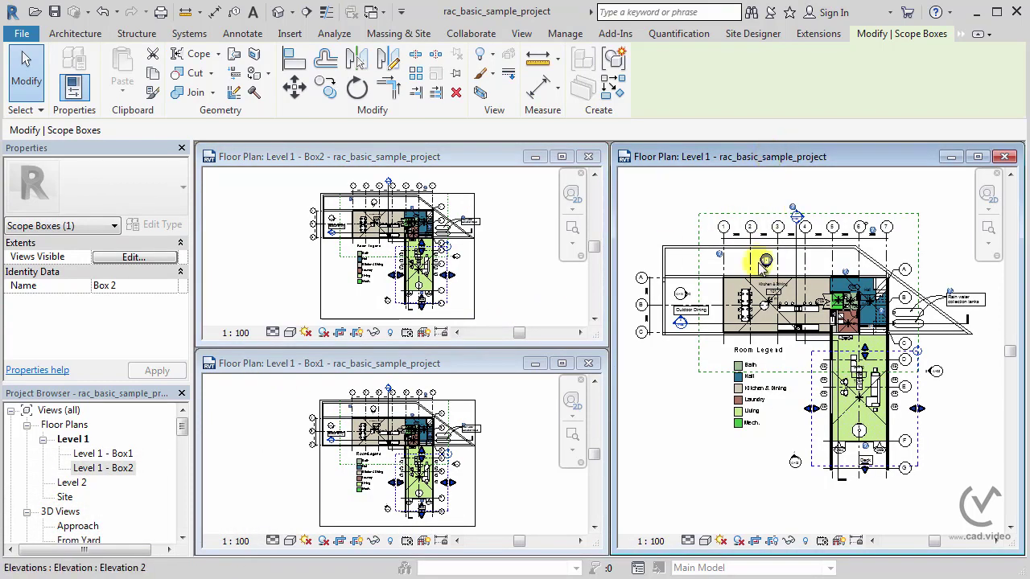
click(419, 159)
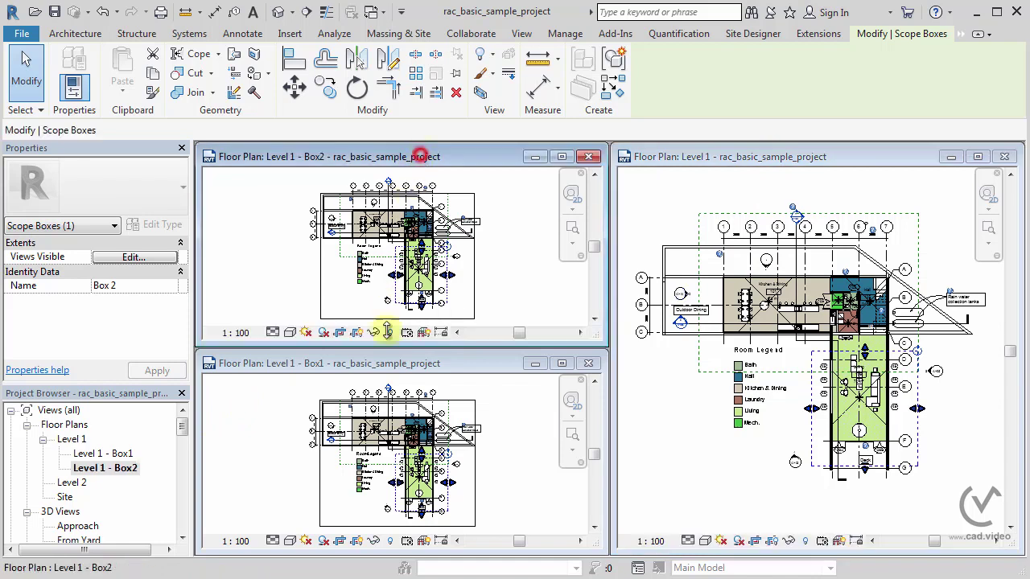
click(375, 362)
click(347, 158)
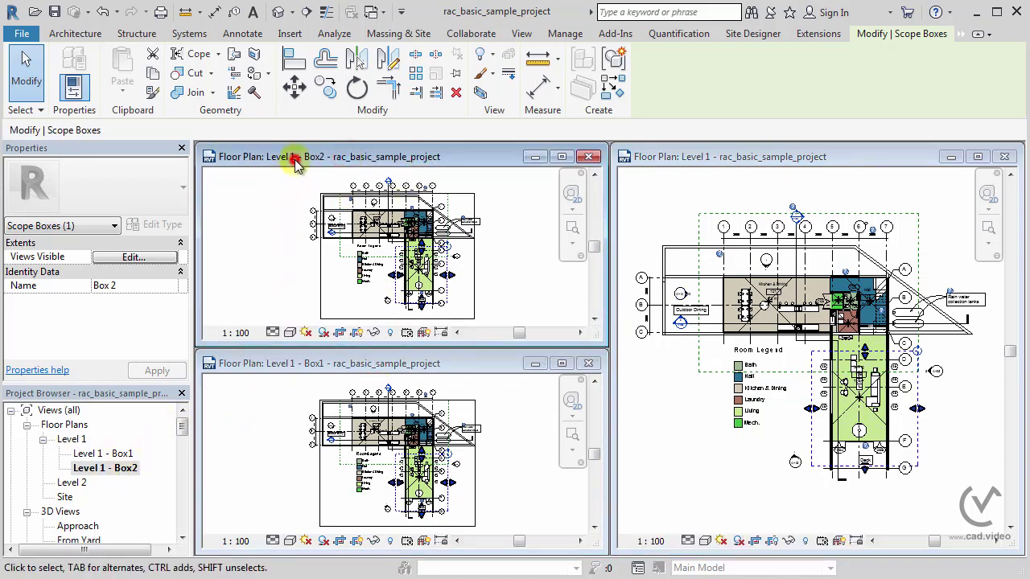
click(286, 188)
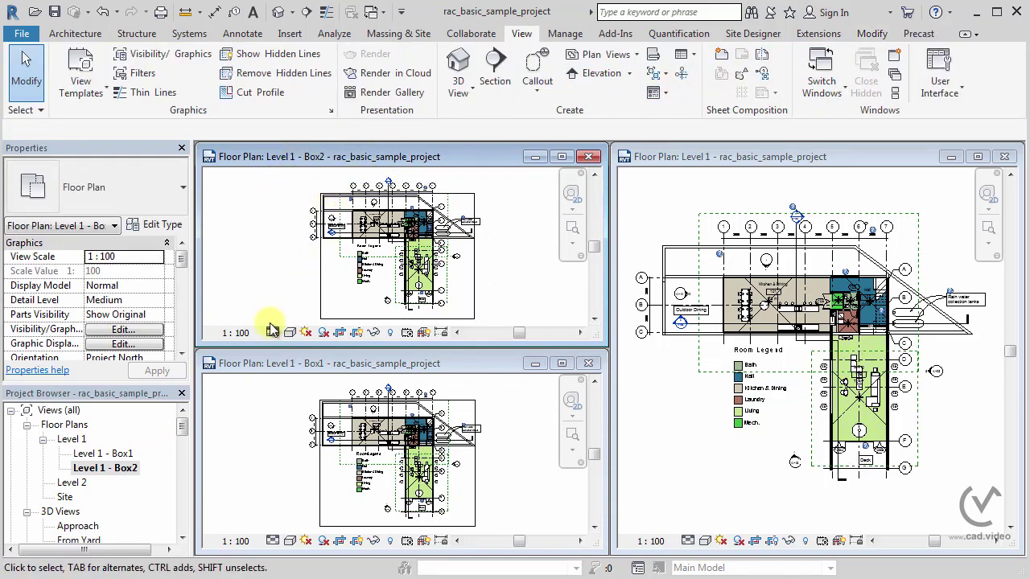
- Set the Level 1 - Box2 view's Scope Box to Box 2 and recentre the cropped wing
click(277, 364)
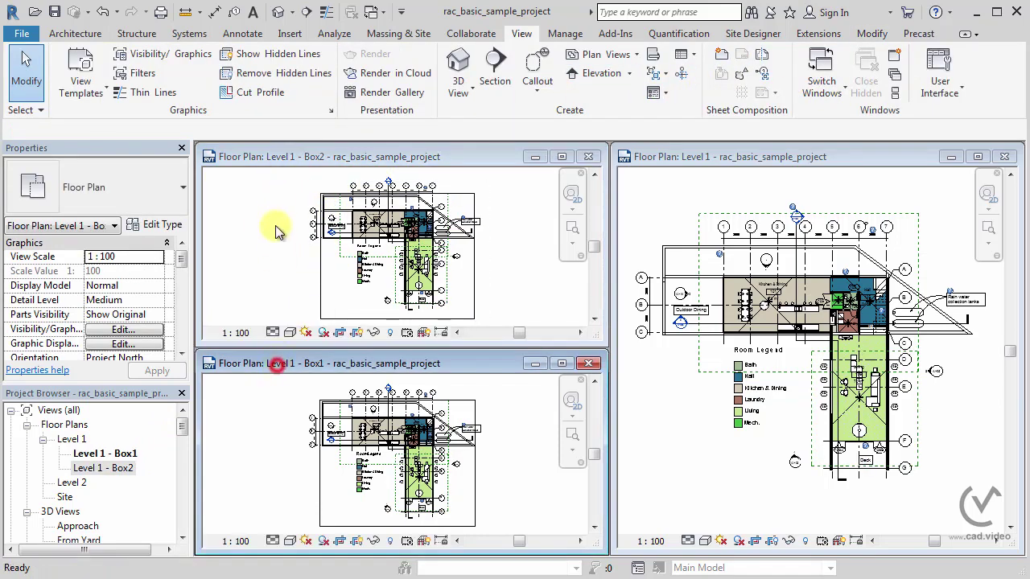
click(286, 156)
drag(181, 265, 182, 320)
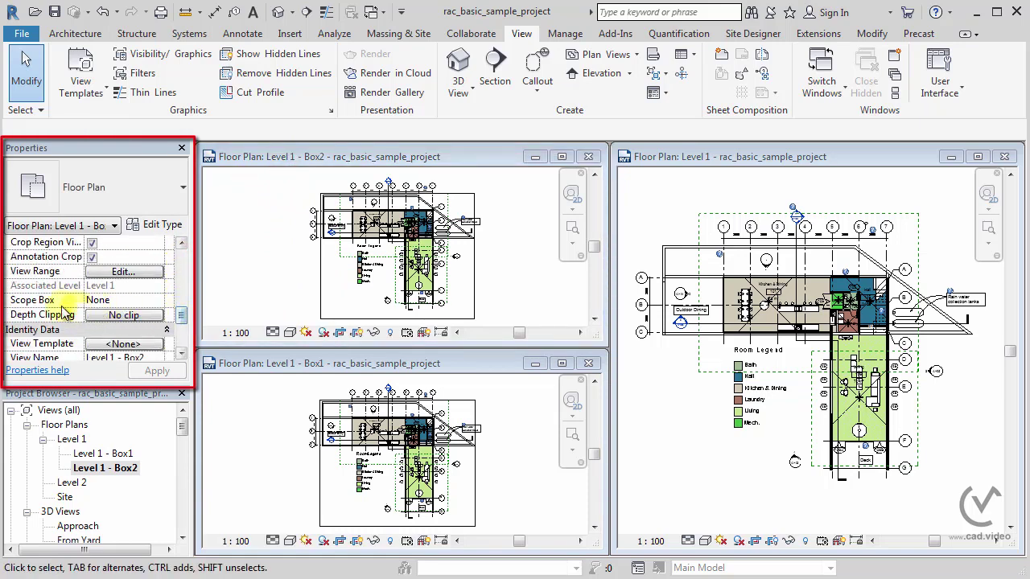
click(129, 301)
click(157, 300)
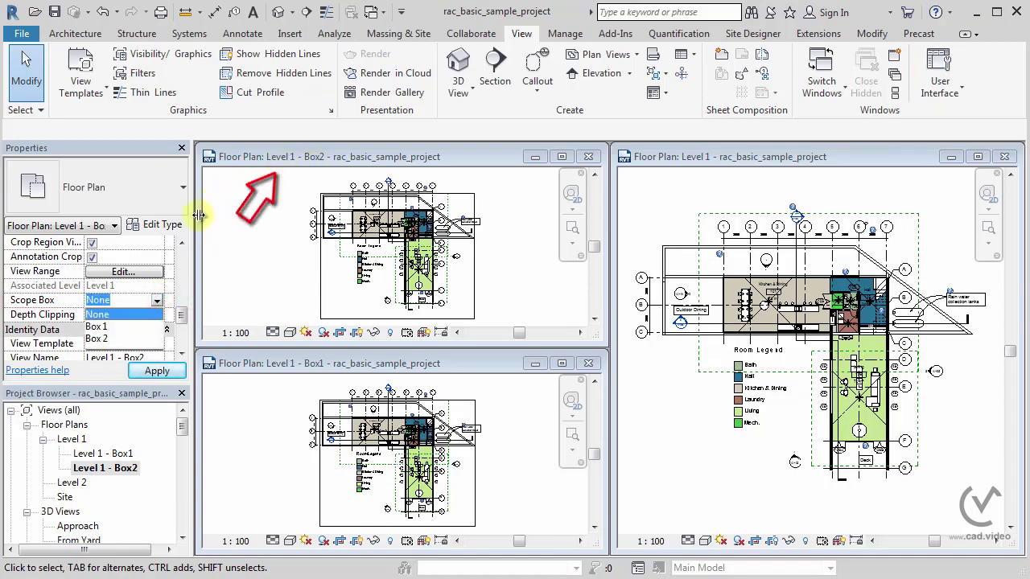
click(97, 338)
click(288, 284)
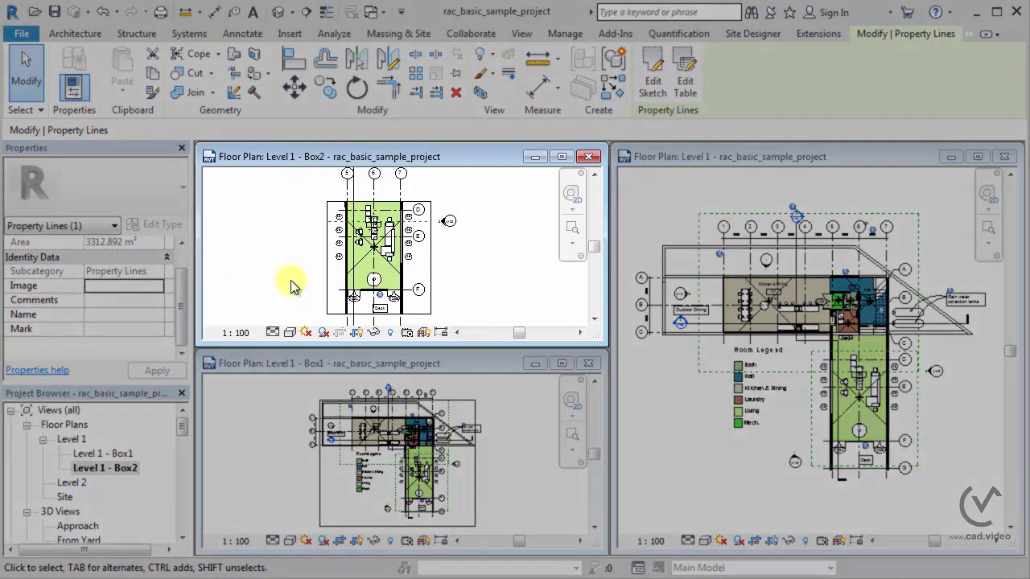
scroll(291, 280, down, 2)
middle_drag(270, 278, 315, 269)
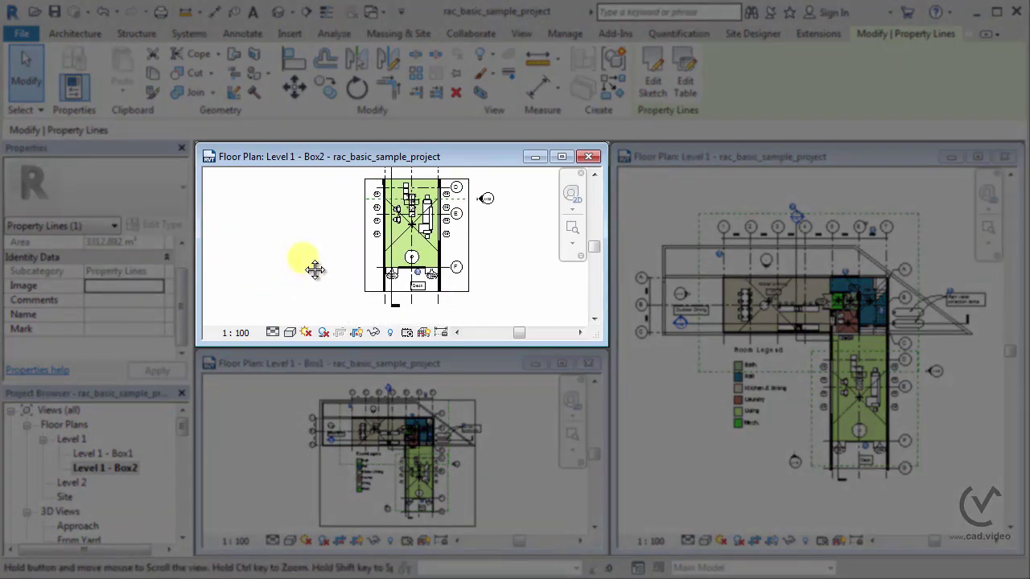
scroll(316, 264, down, 1)
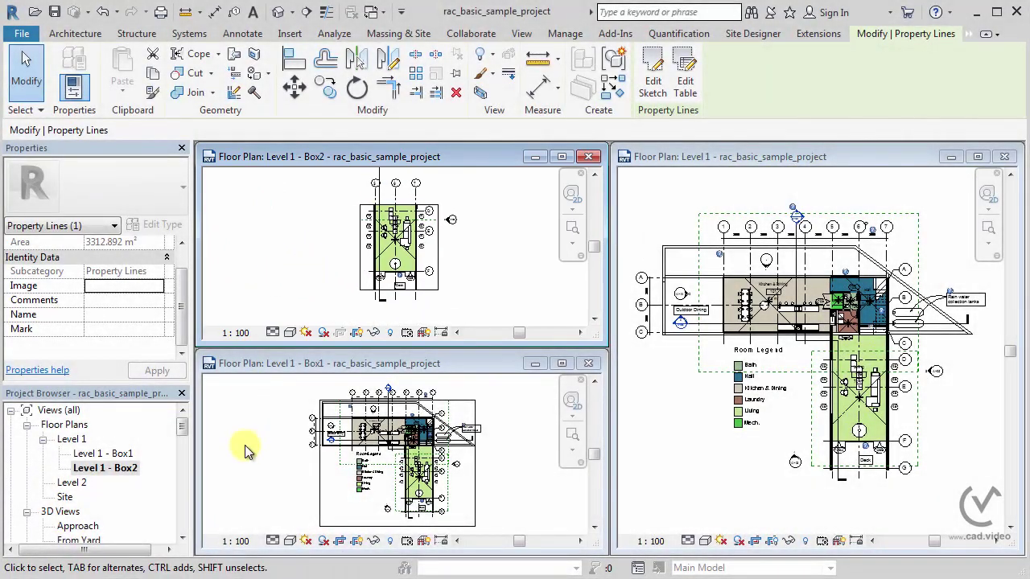
- Assign scope box Box 1 to the Level 1 - Box1 view's extents
click(129, 455)
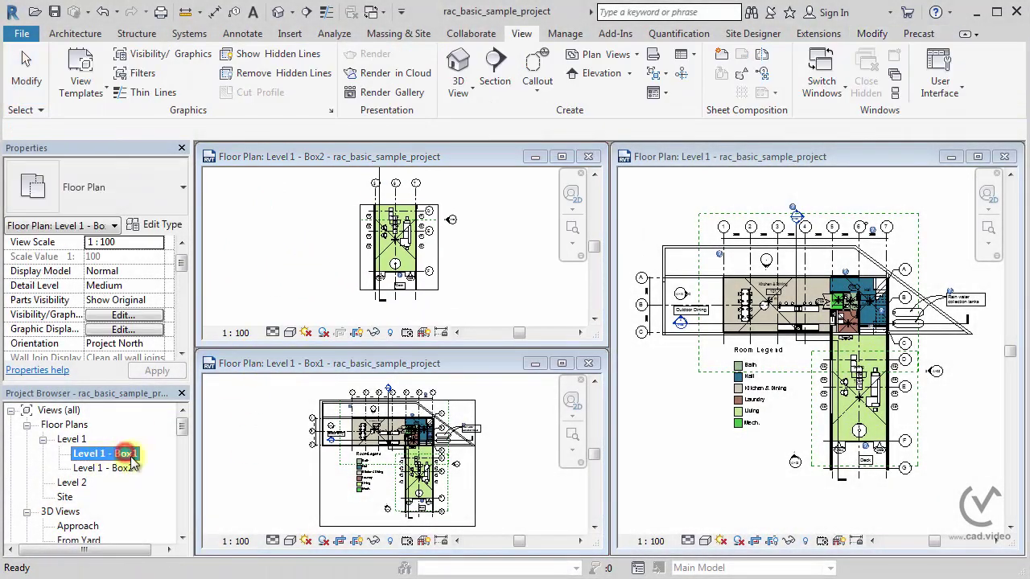
drag(182, 263, 181, 316)
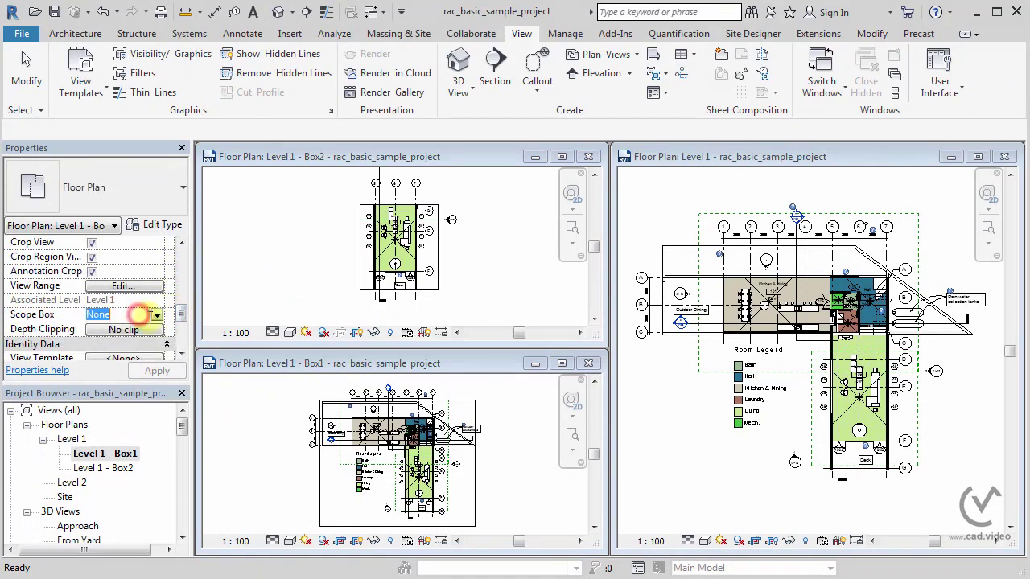
click(141, 315)
click(139, 344)
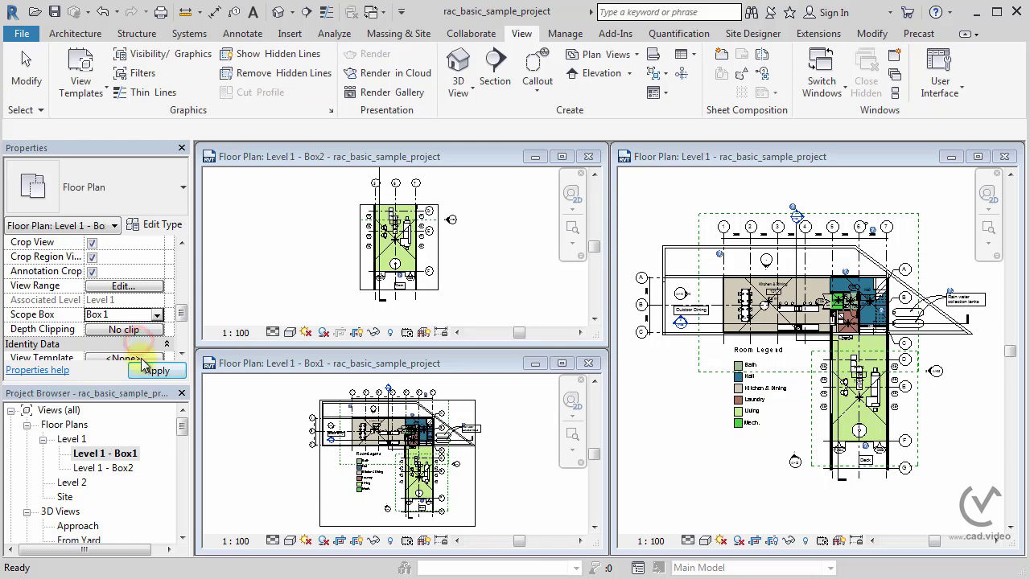
click(146, 369)
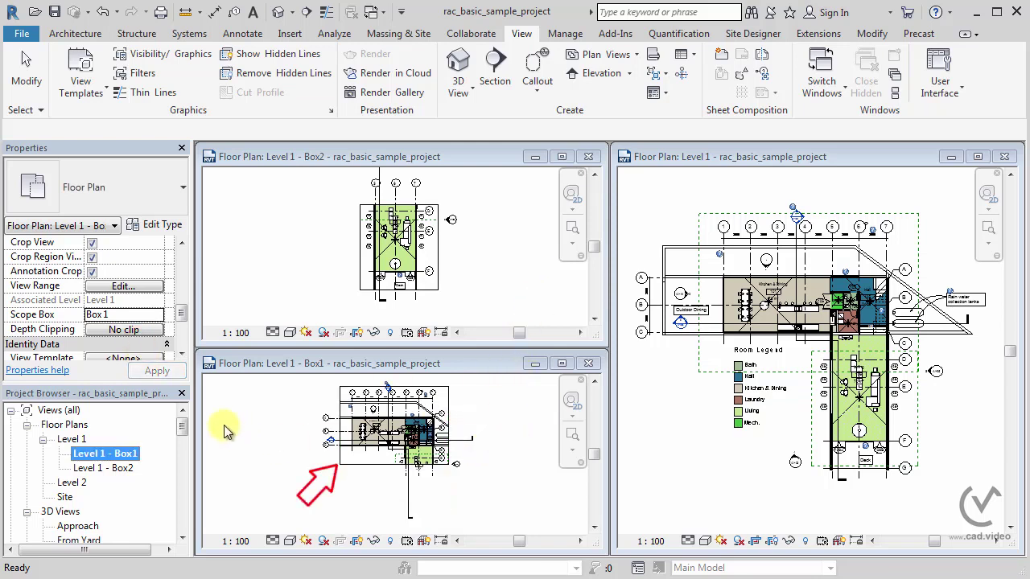
drag(182, 424, 183, 515)
- Create new sheet A002 with the default title block
right_click(69, 468)
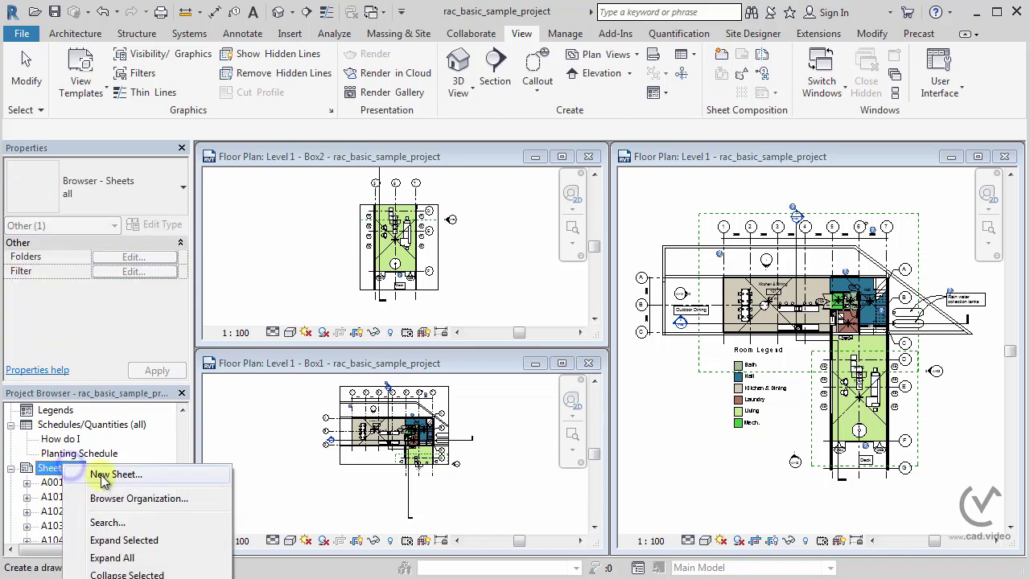
click(102, 476)
click(575, 479)
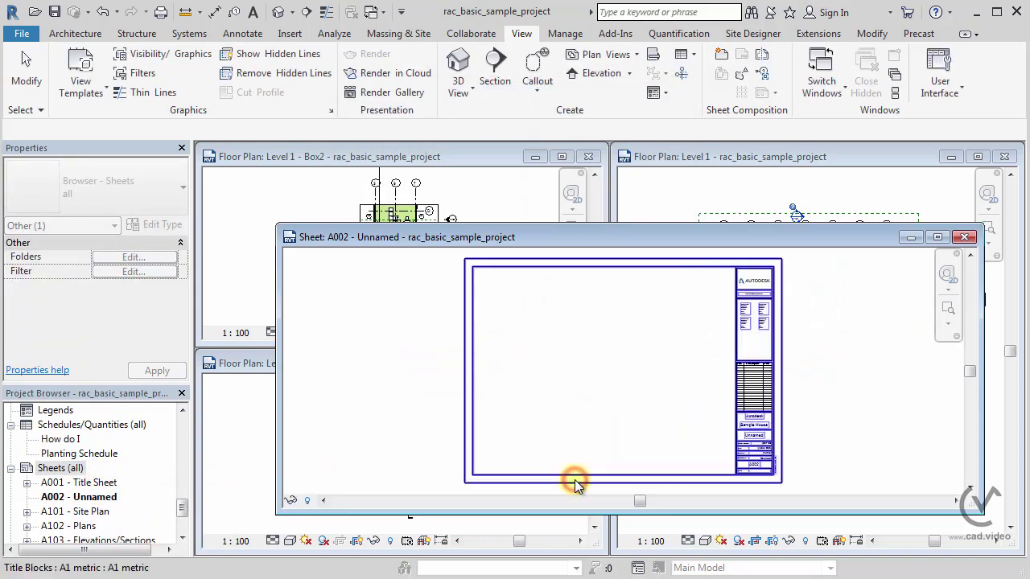
drag(183, 511, 185, 429)
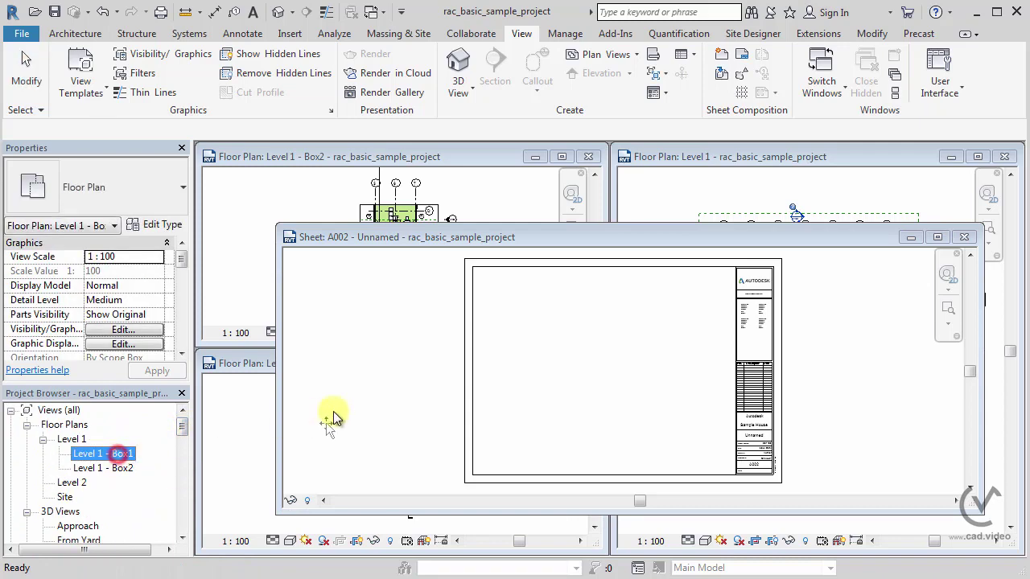
- Place Level 1 - Box1 on the sheet's left side, then close the sheet
drag(103, 453, 521, 315)
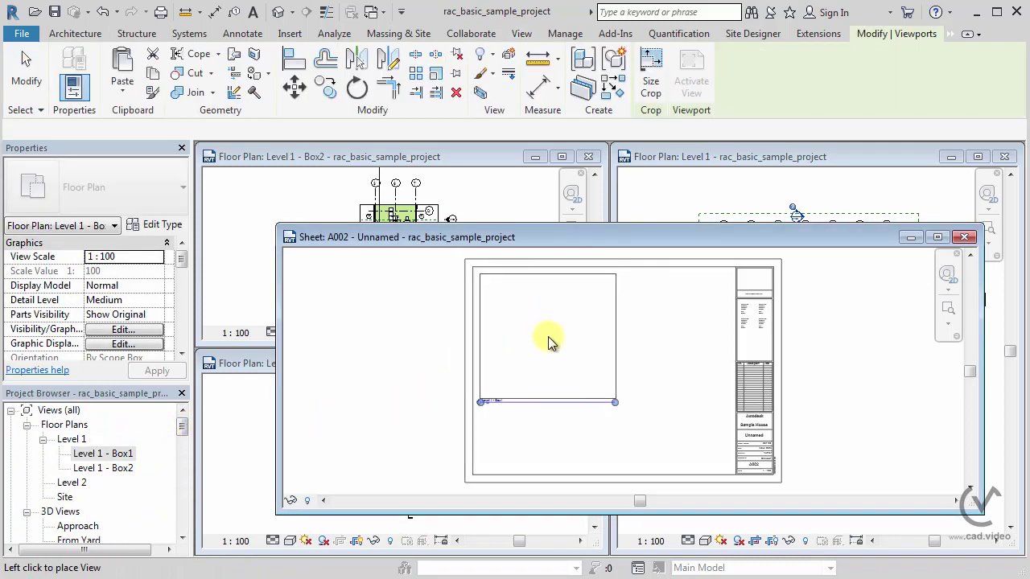
click(548, 337)
key(Escape)
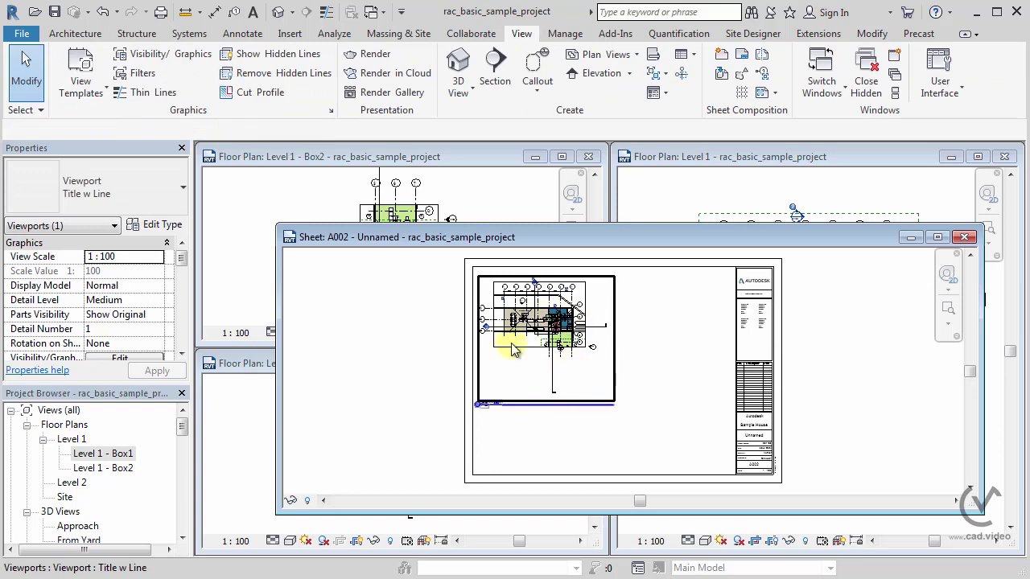
click(965, 237)
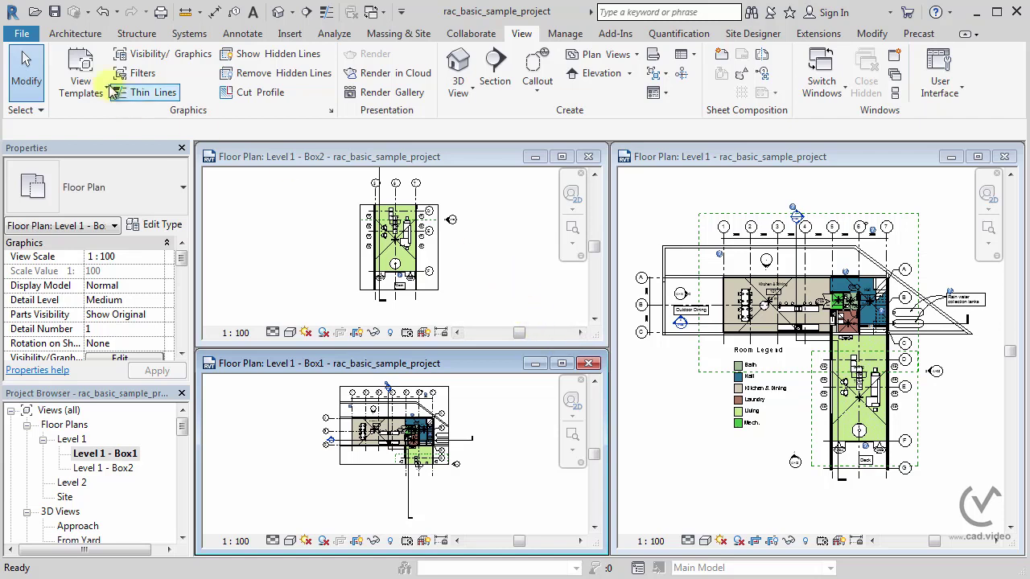
- Create a new project from the default template
click(22, 35)
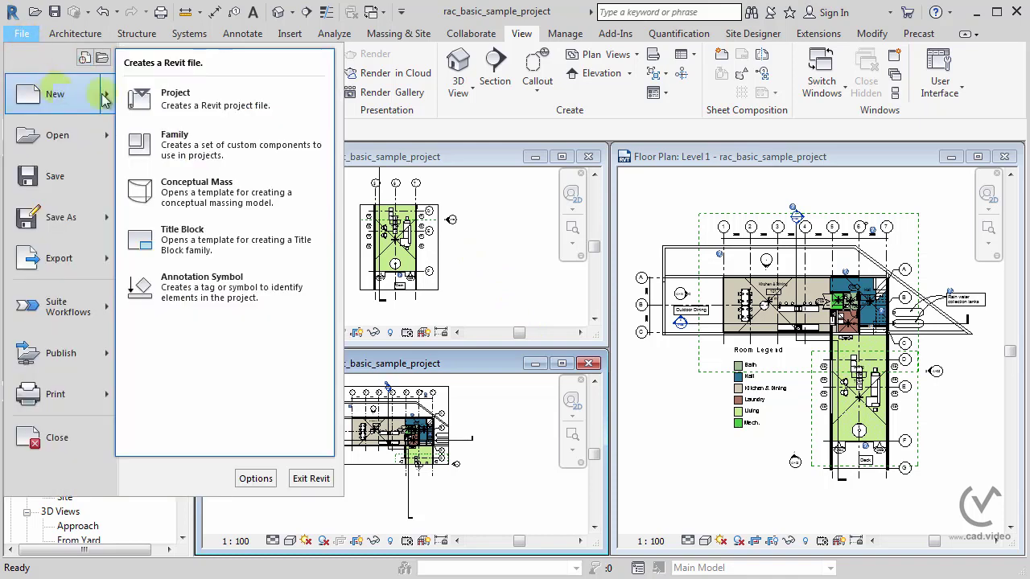
click(226, 102)
click(478, 350)
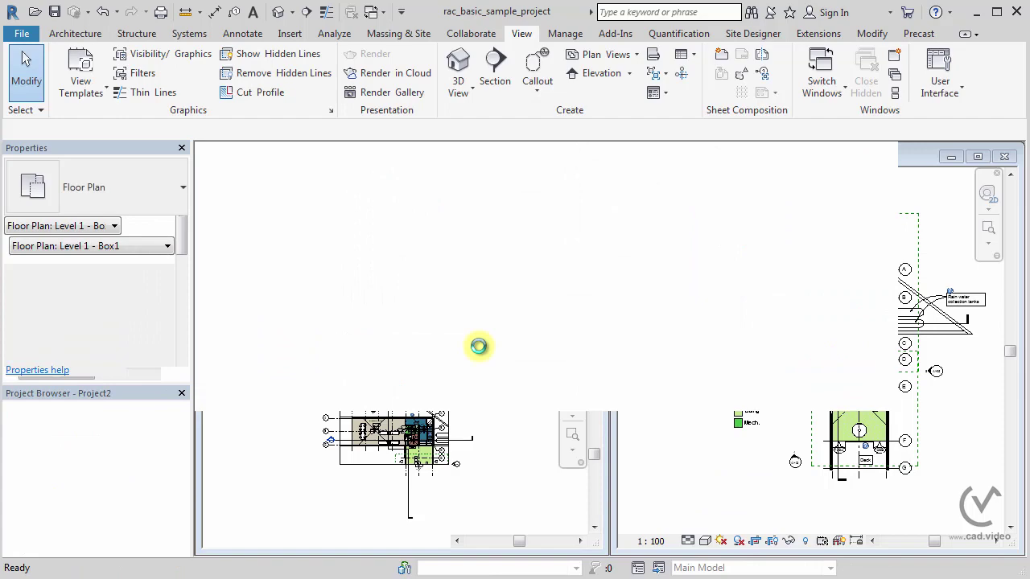
- Draw two horizontal grid lines with GR in the Level 1 plan
key(g)
key(r)
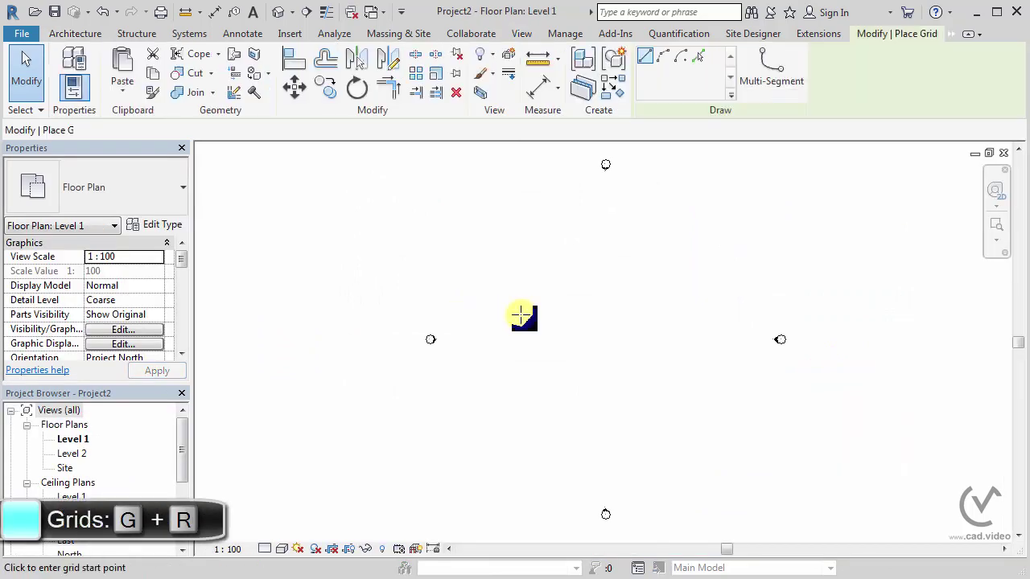
click(506, 318)
click(659, 318)
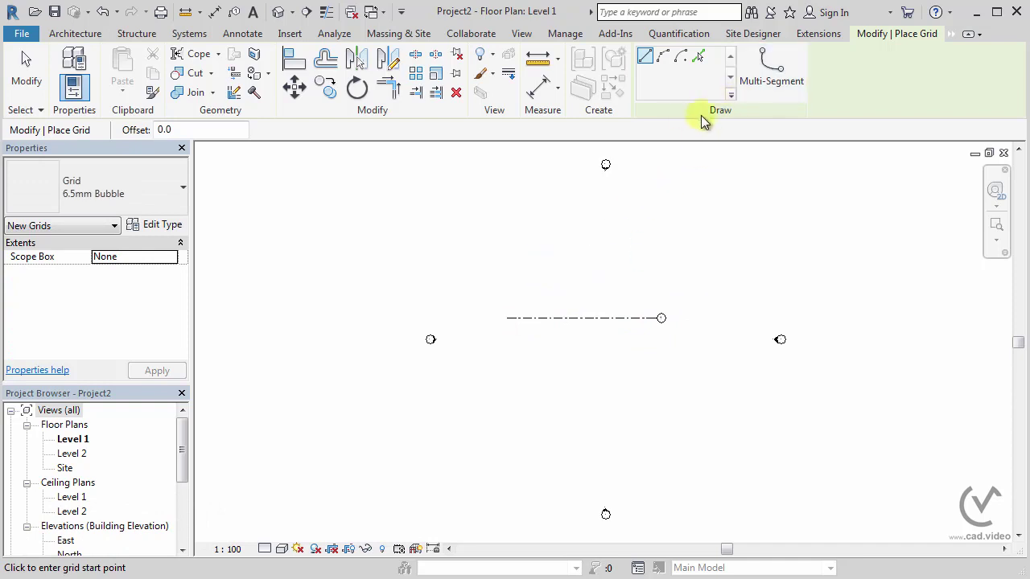
click(549, 275)
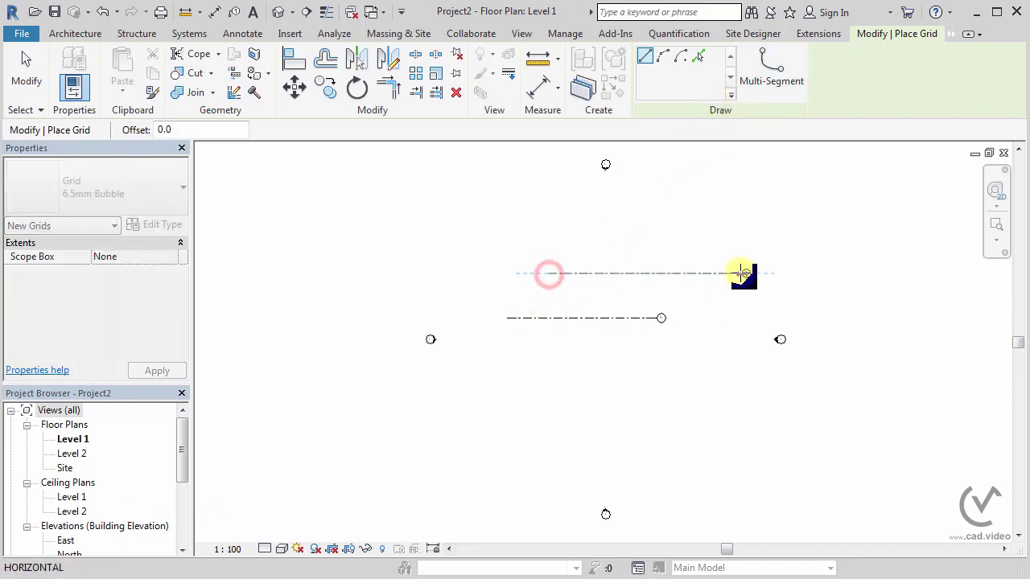
click(740, 273)
key(Escape)
key(Escape)
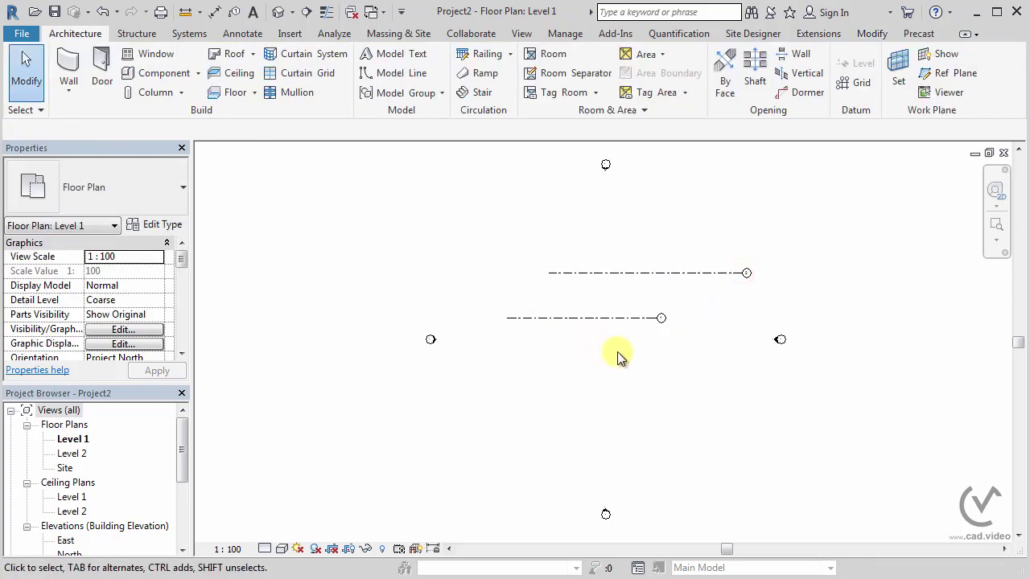
- Draw Scope Box 1 enclosing both grid lines
click(523, 34)
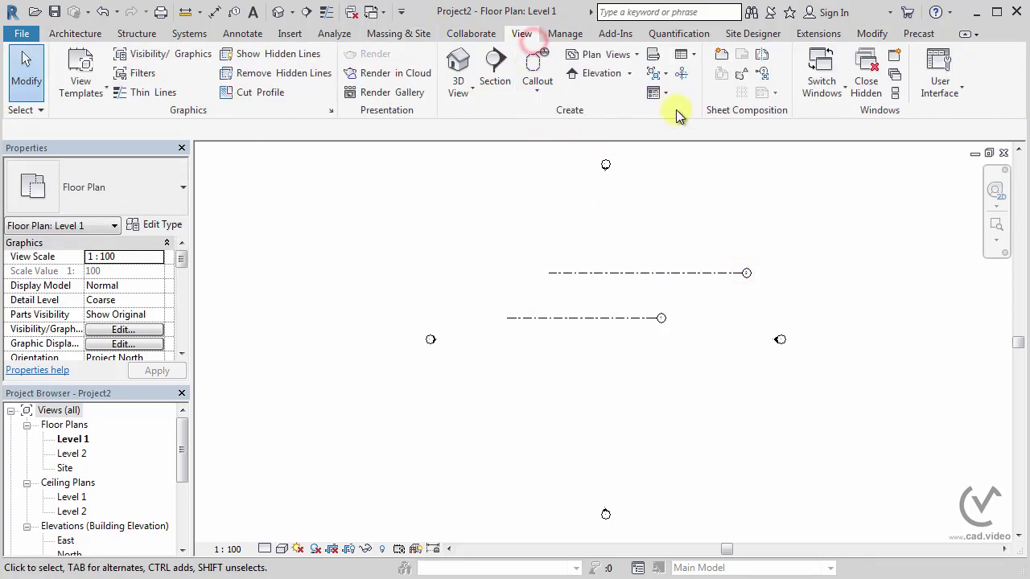
click(682, 82)
click(639, 241)
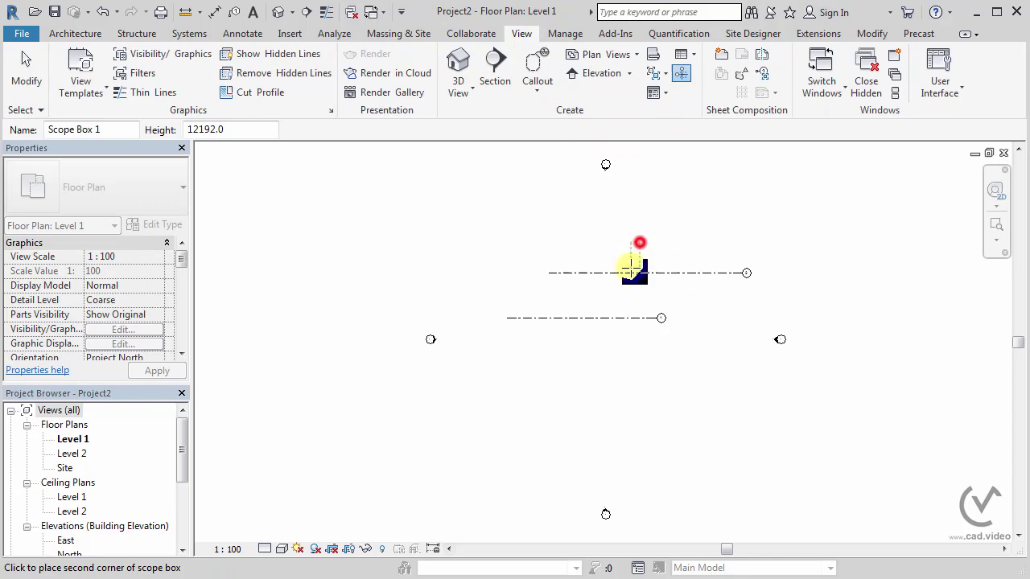
click(567, 349)
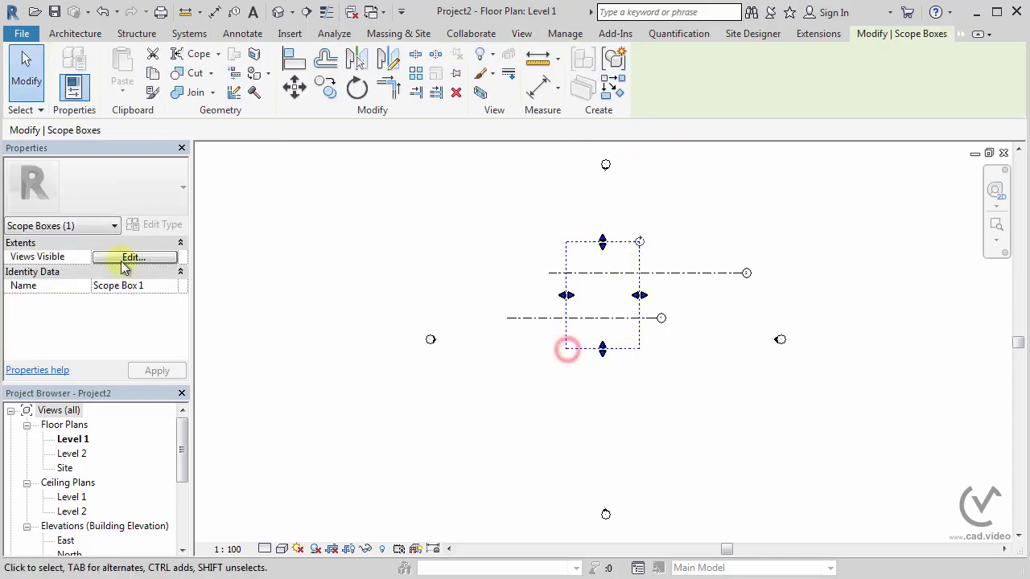
click(489, 352)
- Assign grids 1 and 2 to Scope Box 1
drag(708, 364, 661, 241)
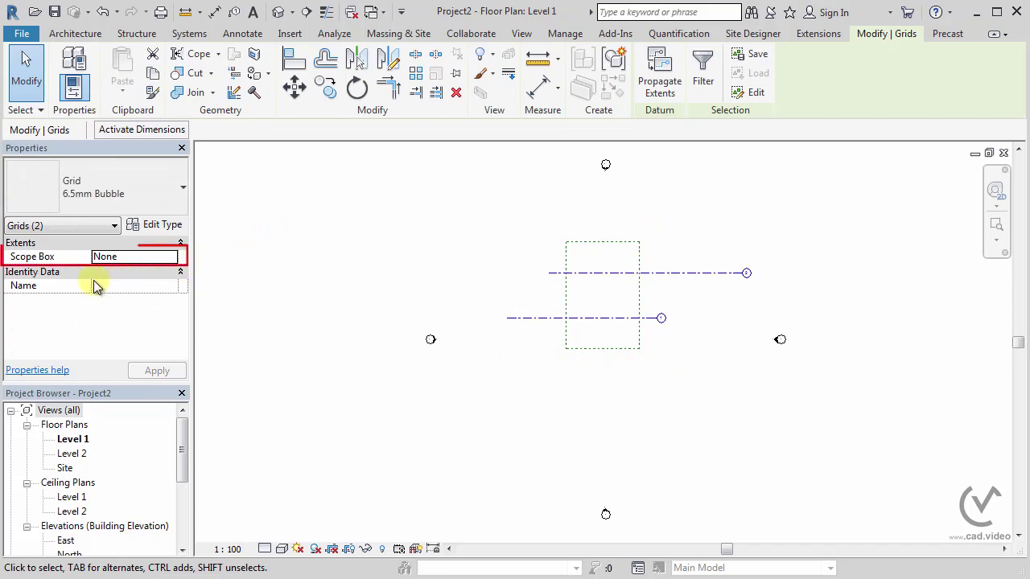
click(171, 257)
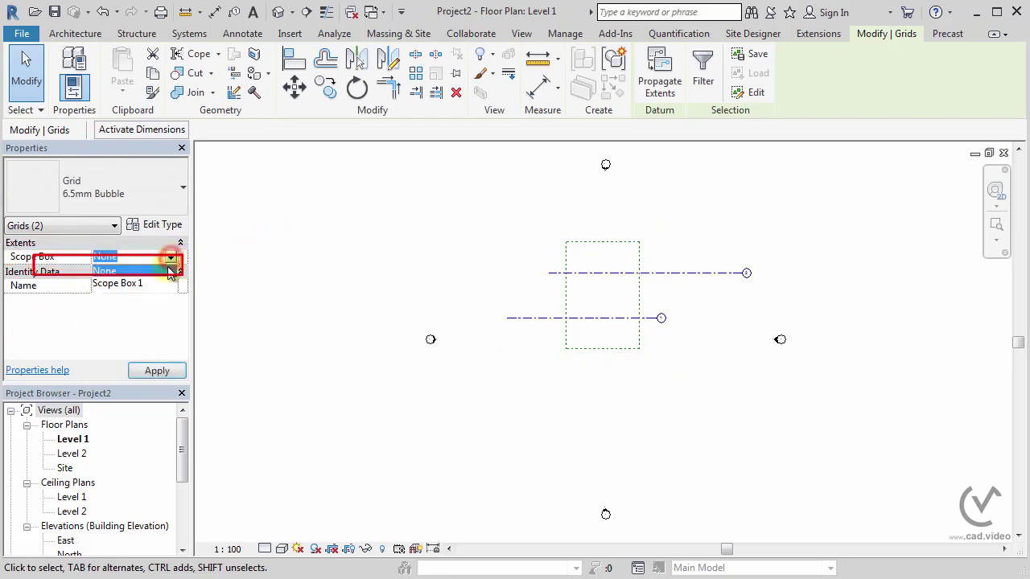
click(137, 285)
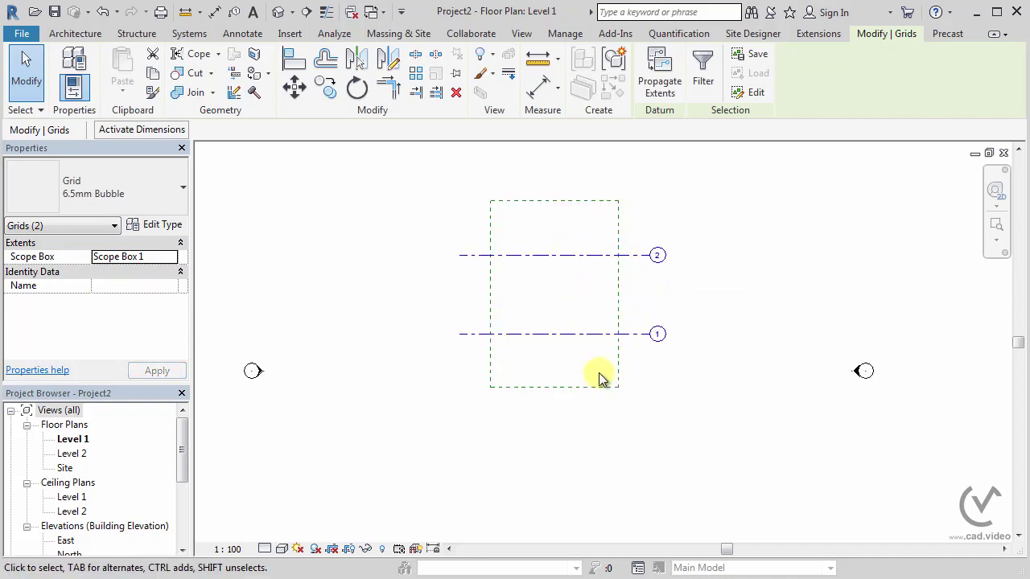
click(533, 377)
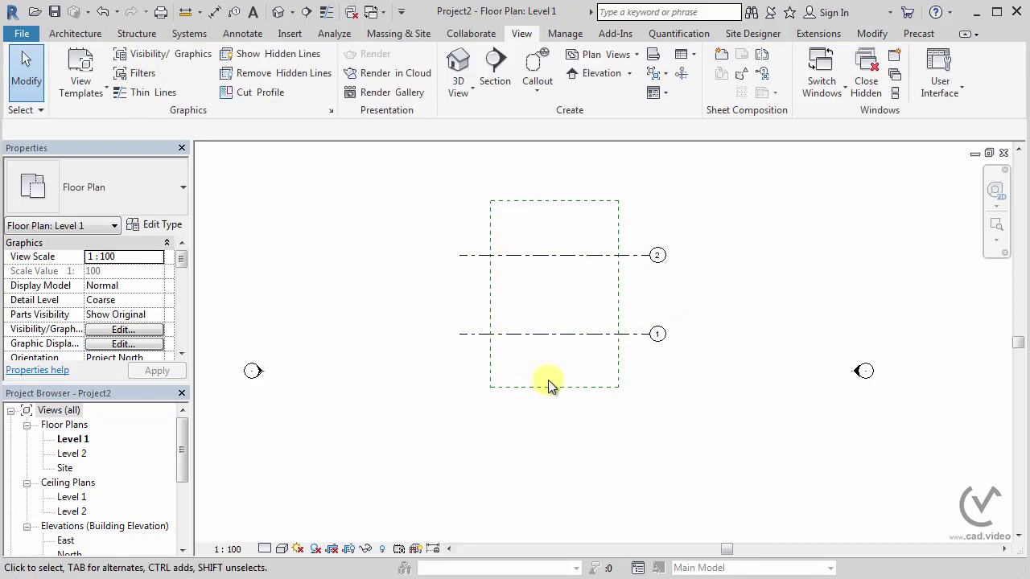